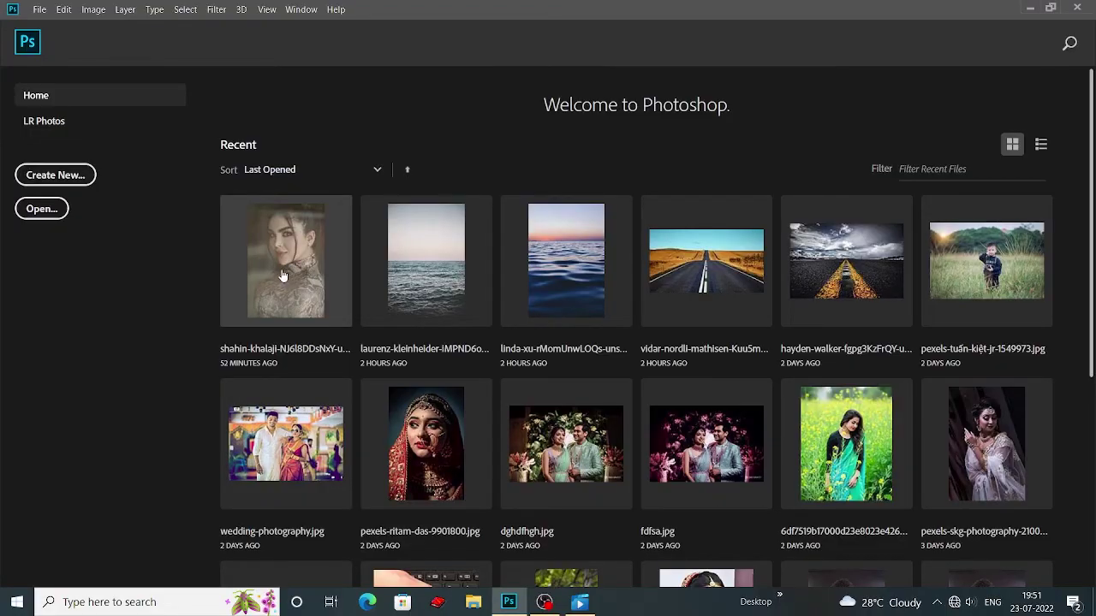
- Open the recent portrait shahin-khalaji…unsplash.jpg from the Home screen
left_click(274, 276)
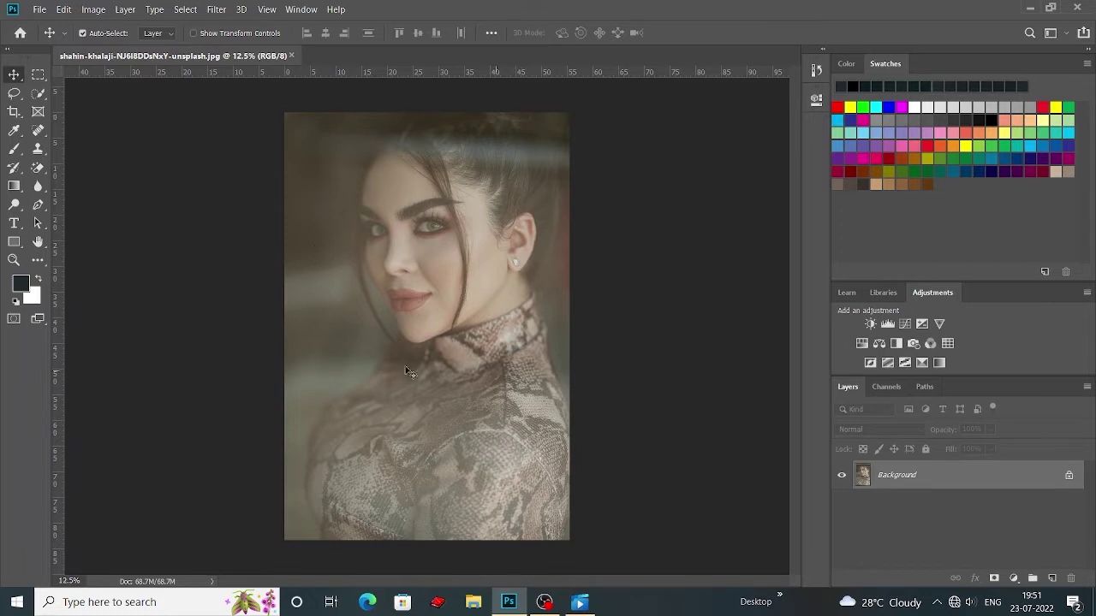
- Duplicate the Background layer as Background copy
right_click(1065, 477)
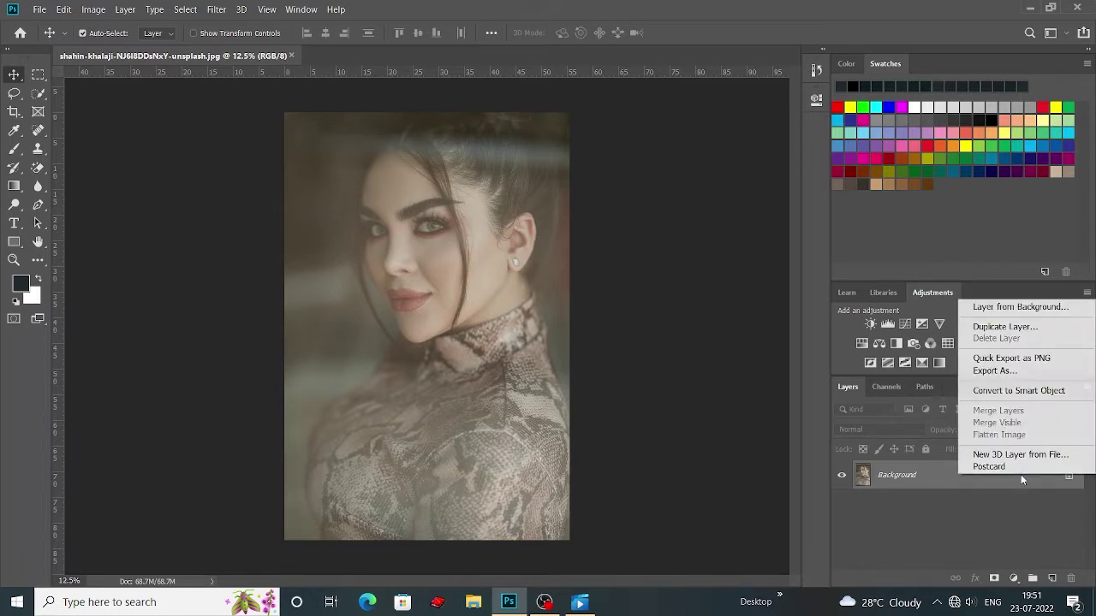
left_click(1008, 333)
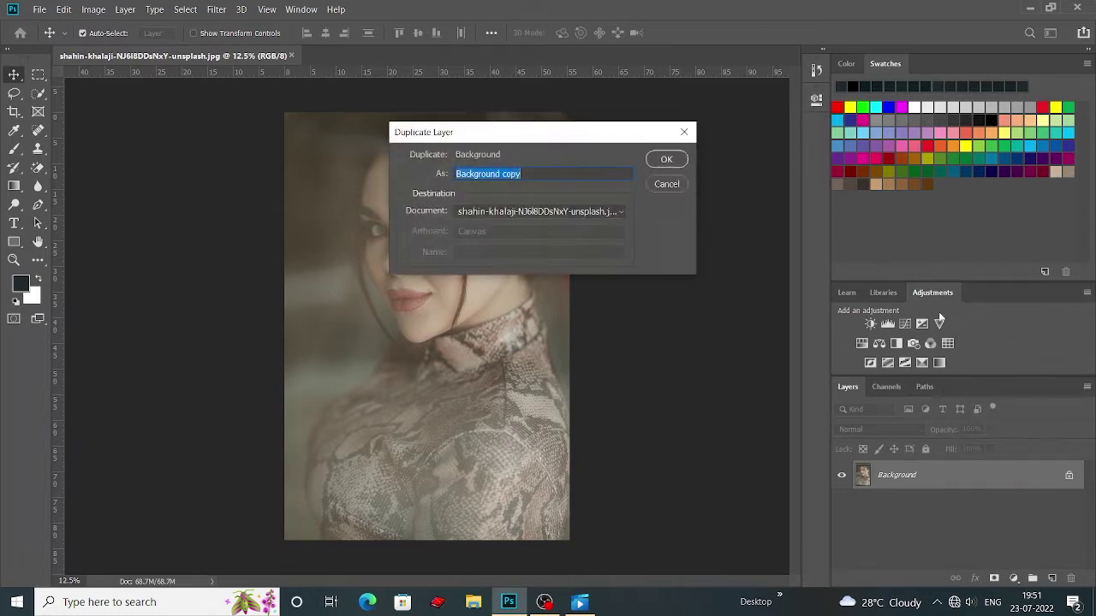
left_click(664, 159)
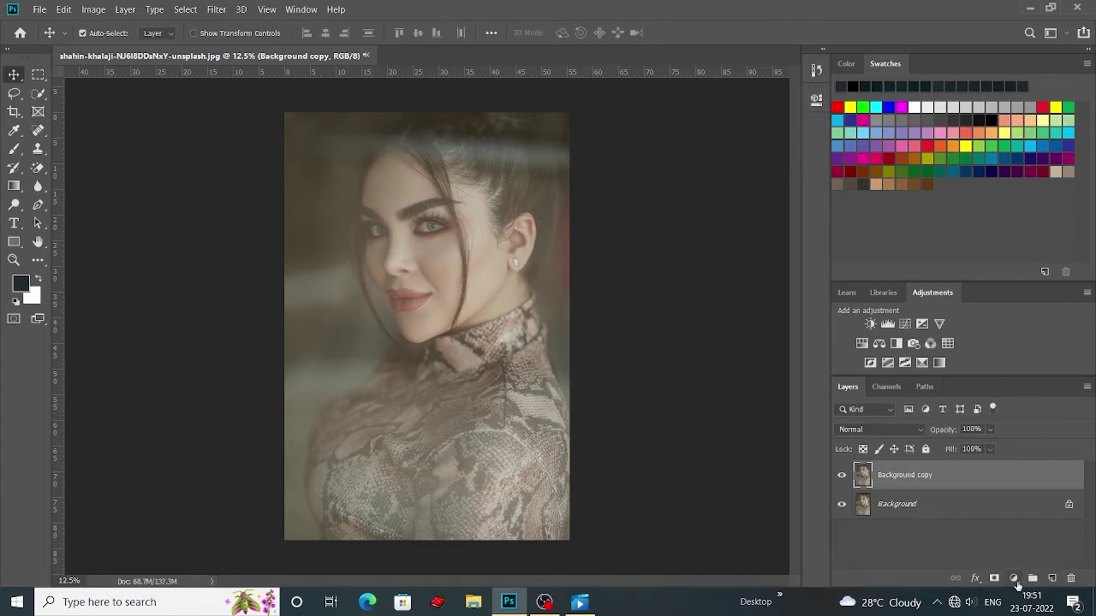
- Add a Curves 1 adjustment layer with the curve raised to brighten the portrait
left_click(1014, 579)
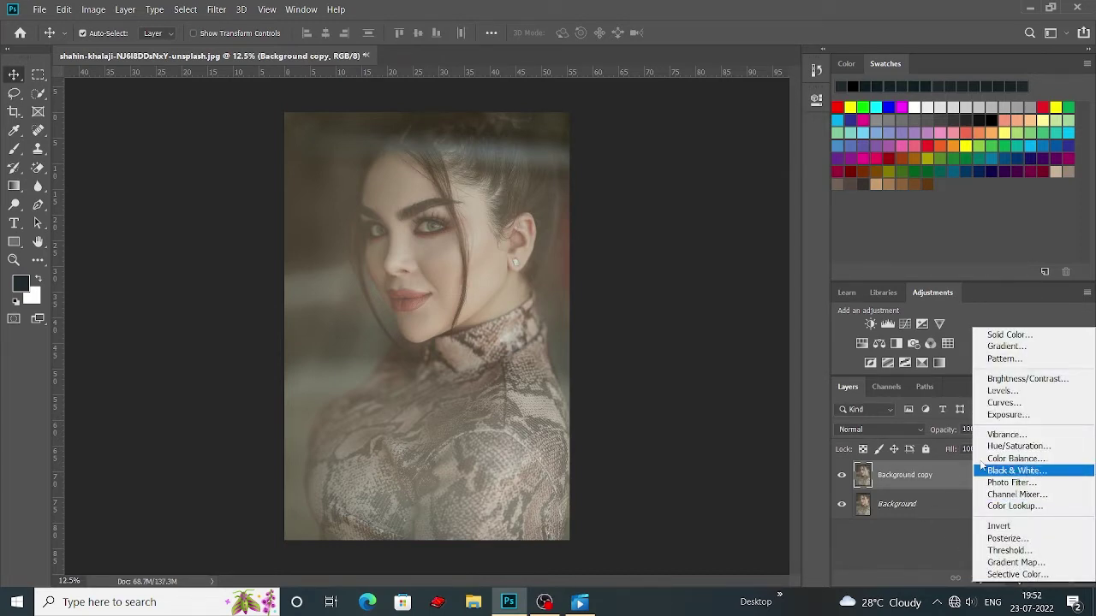
left_click(1007, 409)
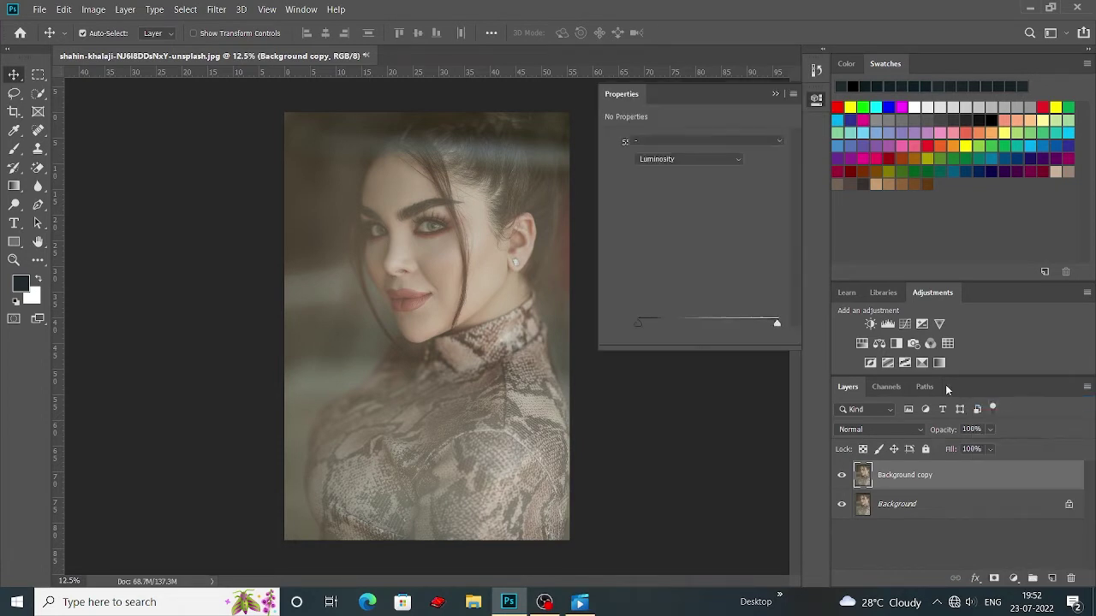
left_click_drag(657, 93, 565, 179)
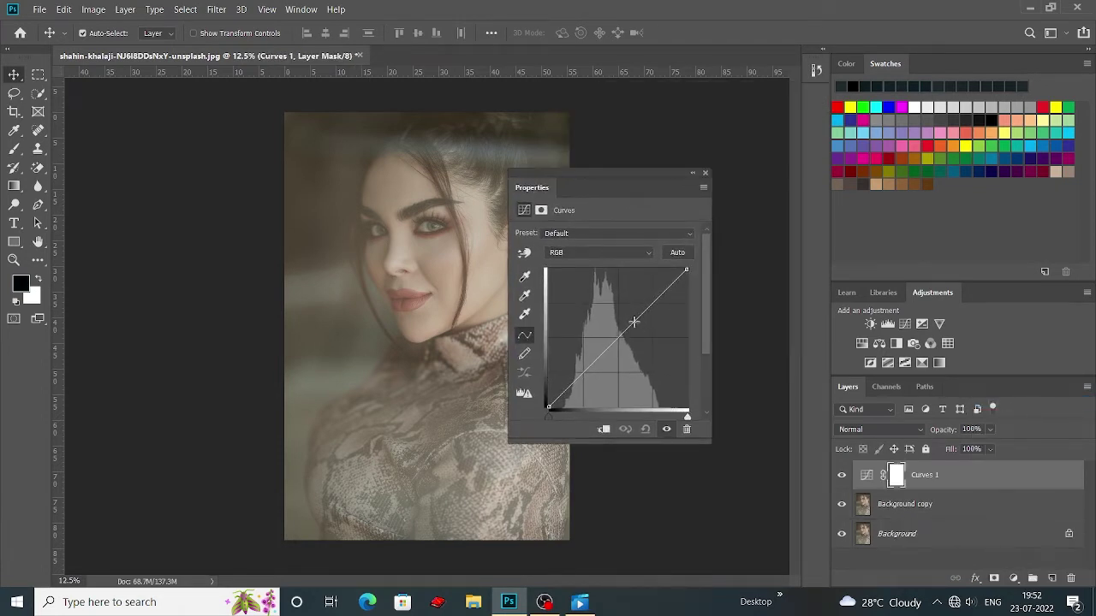
left_click_drag(631, 326, 630, 315)
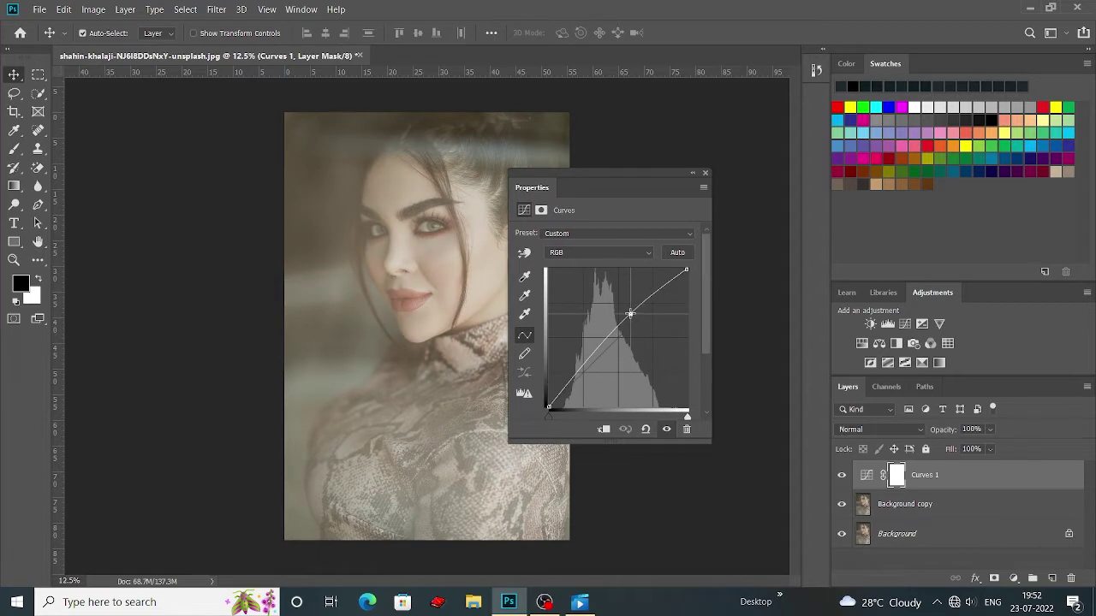
left_click(705, 173)
- Apply Brightness/Contrast to Background copy with Contrast 100 and Brightness 6
left_click(897, 506)
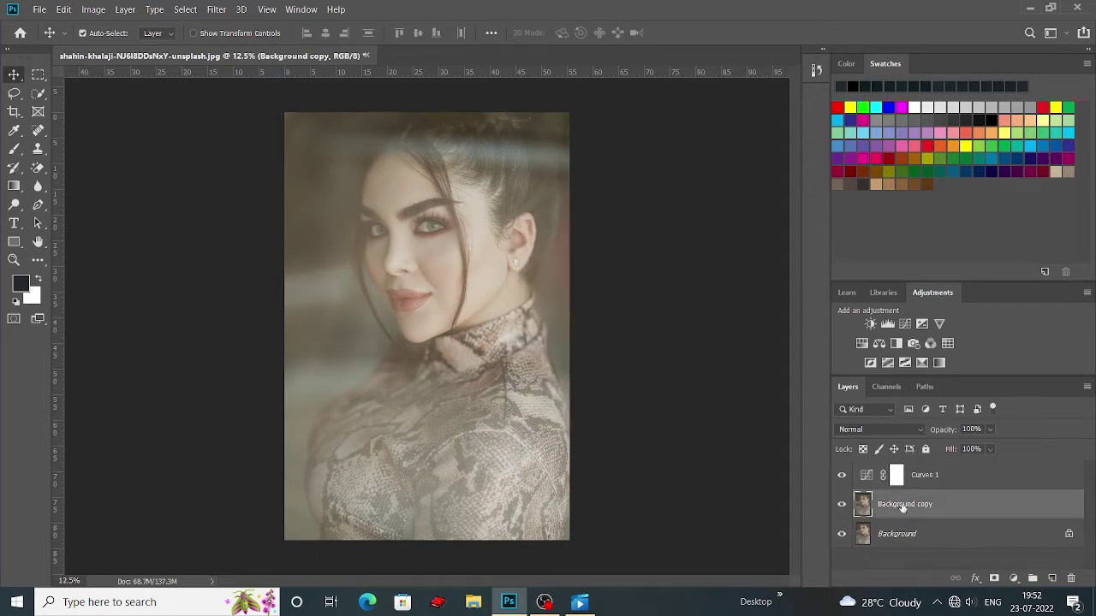
left_click(93, 9)
mouse_move(113, 43)
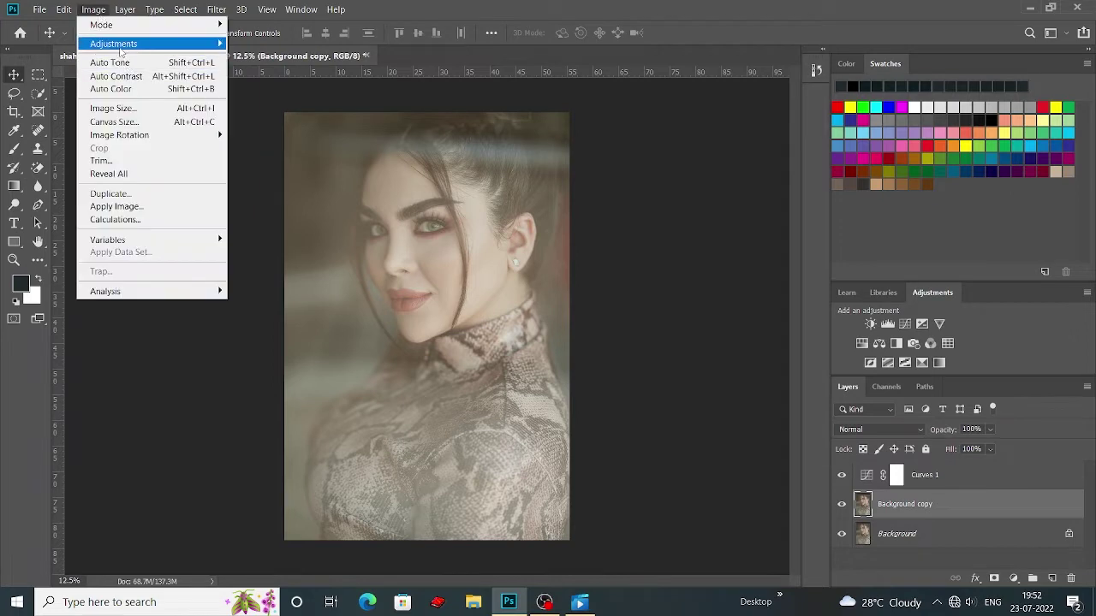
left_click(295, 43)
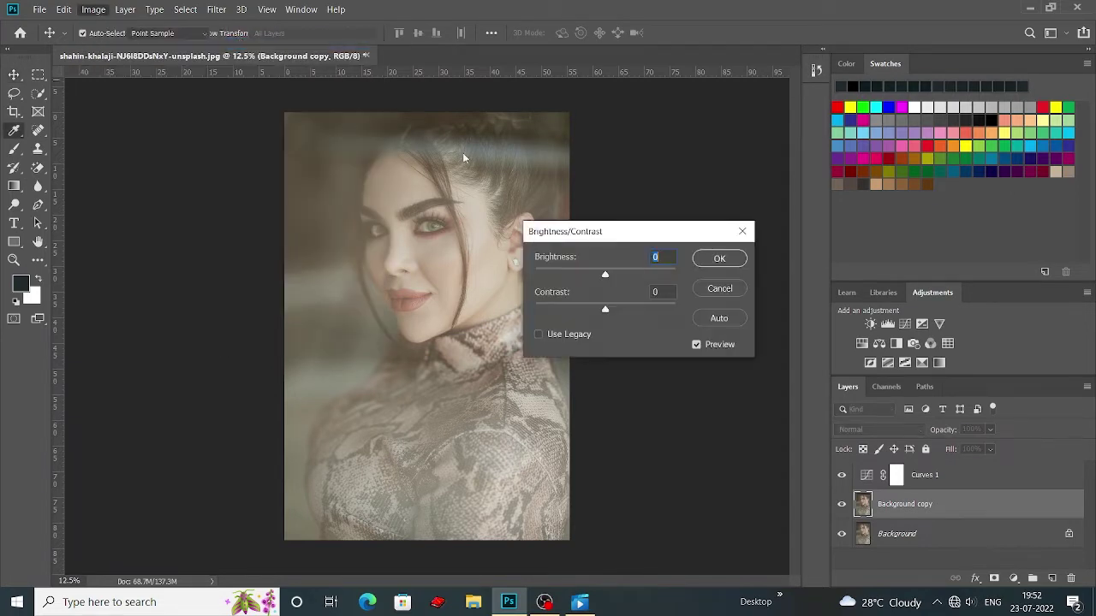
left_click_drag(604, 309, 711, 311)
left_click_drag(604, 232, 647, 241)
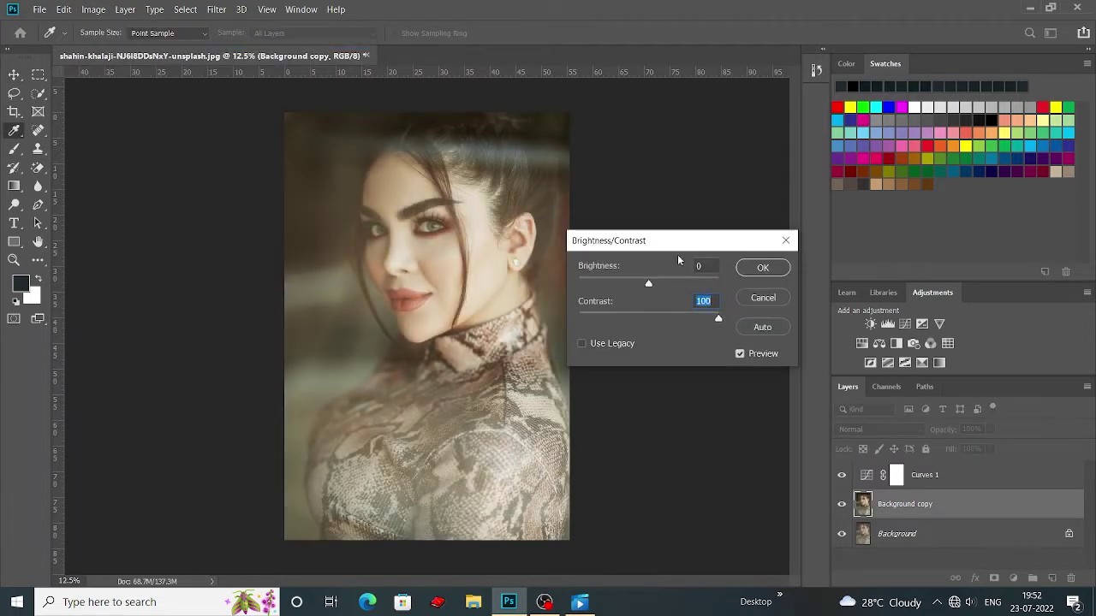
double_click(699, 266)
type("6")
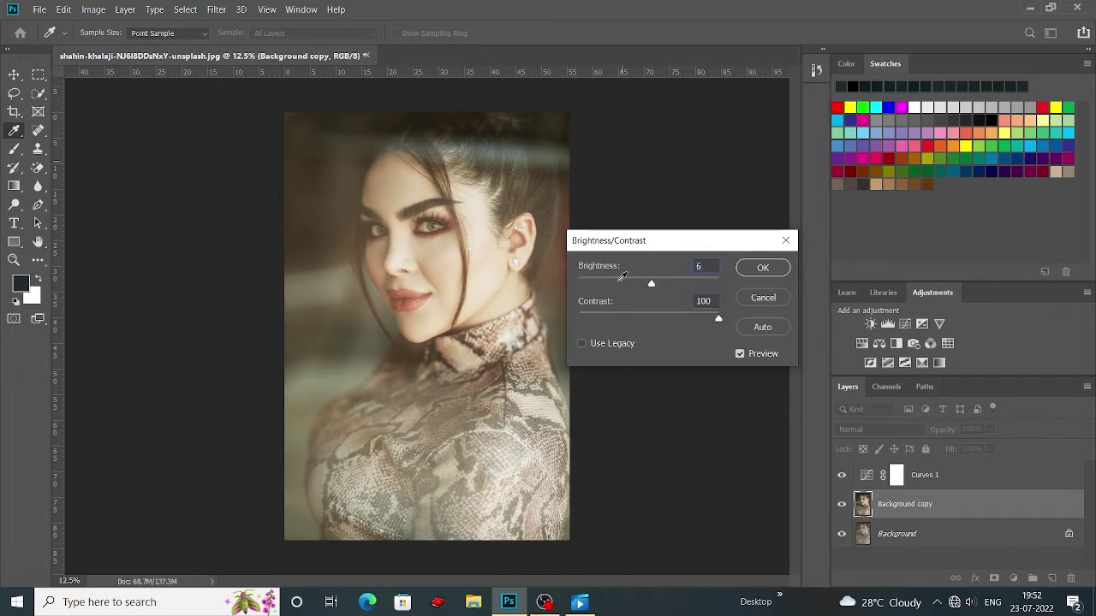
left_click(773, 271)
key("v")
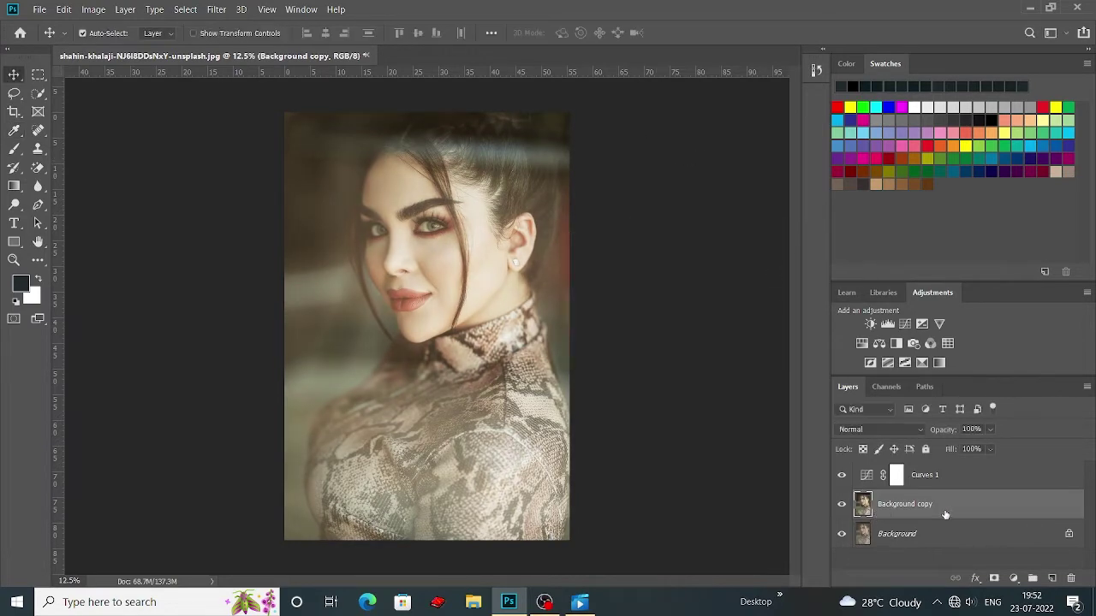
- Duplicate it as Background copy 2 and apply Brightness/Contrast again at Contrast 100
right_click(916, 511)
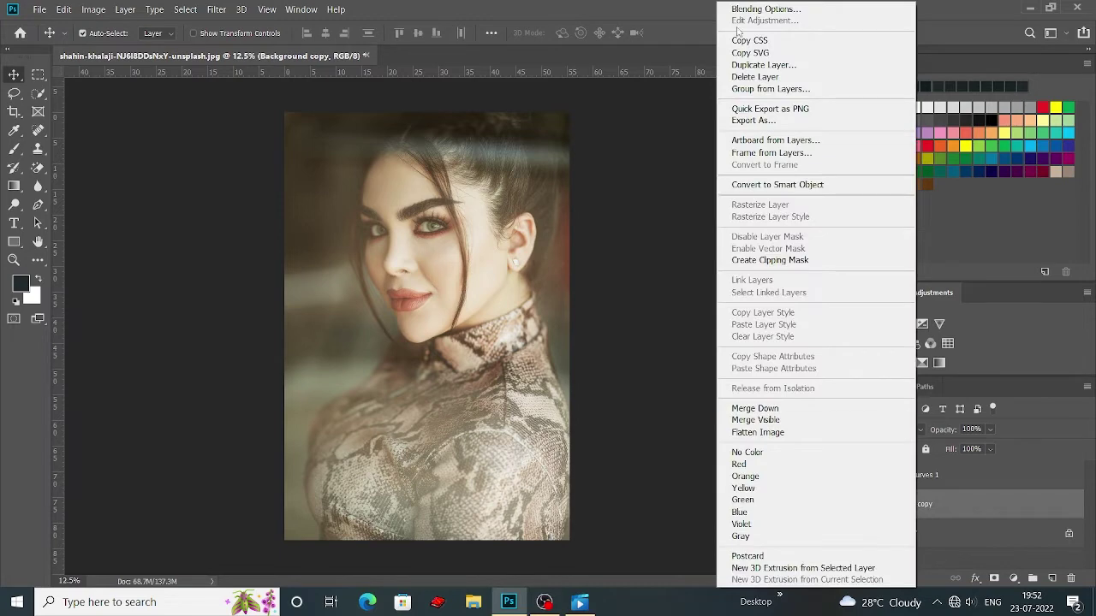
left_click(750, 65)
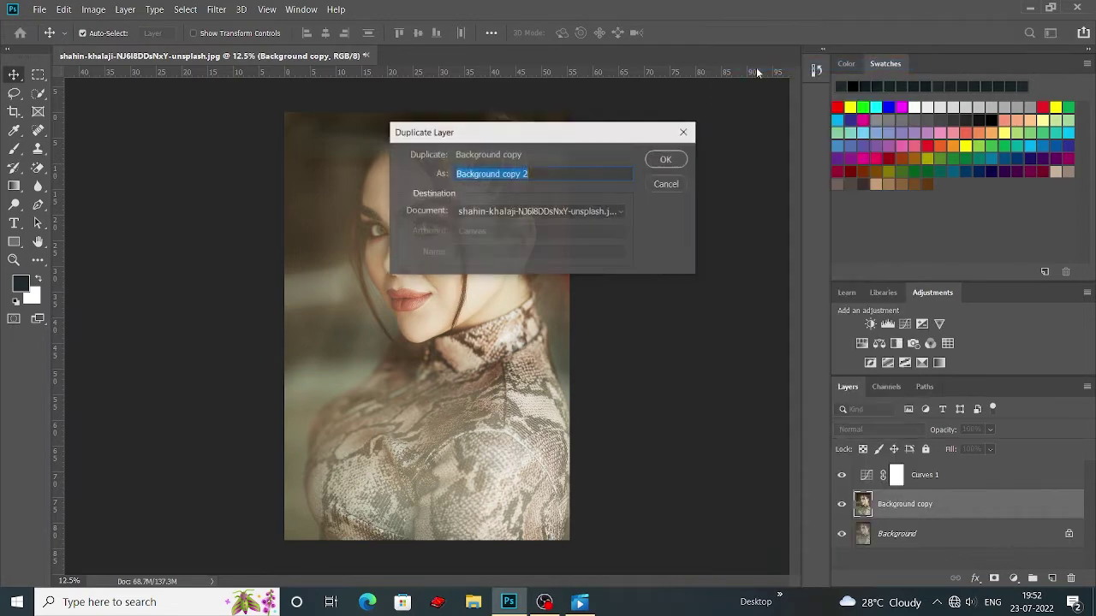
left_click(667, 160)
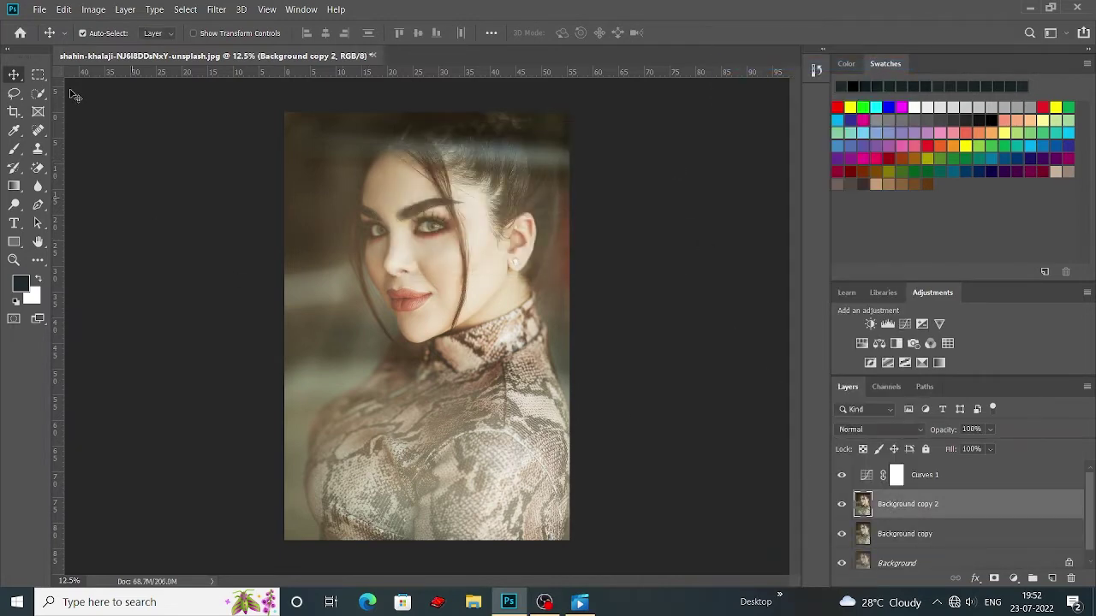
left_click(92, 9)
mouse_move(114, 43)
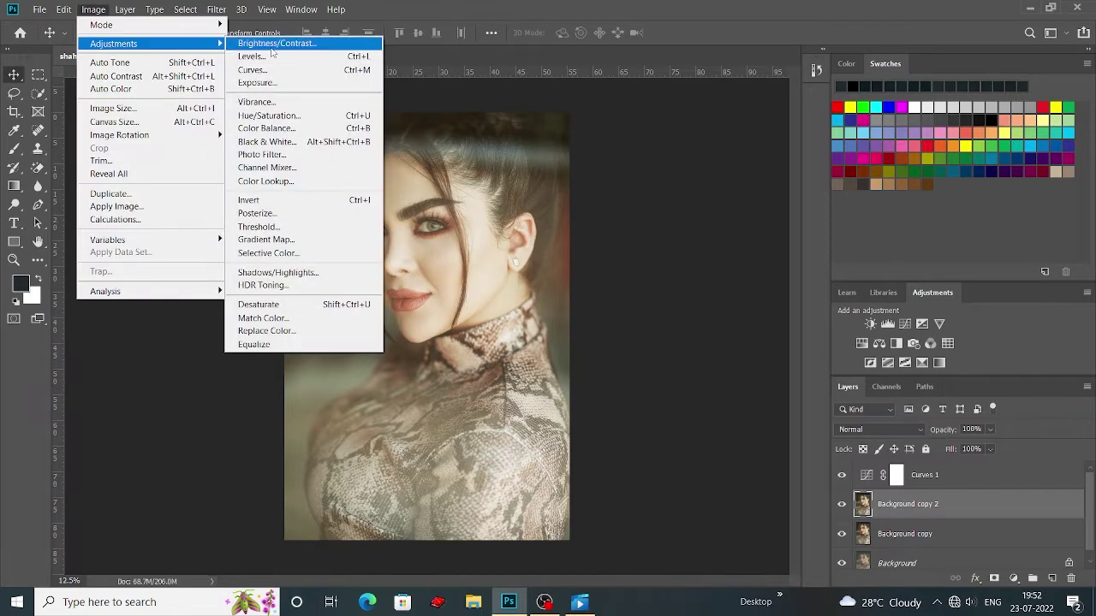
left_click(296, 50)
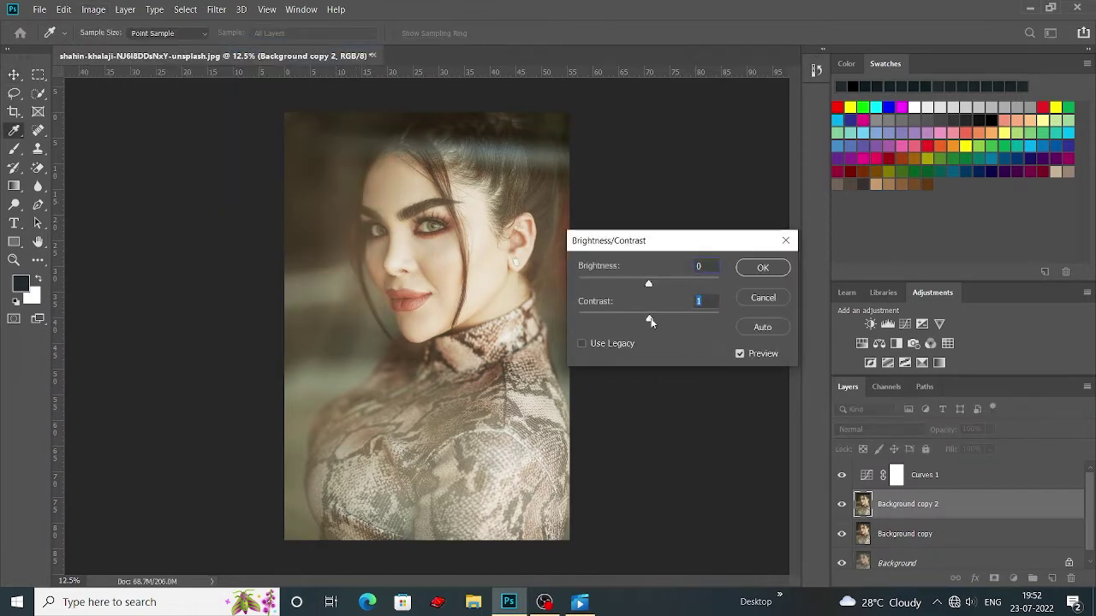
left_click_drag(650, 319, 754, 330)
left_click(762, 267)
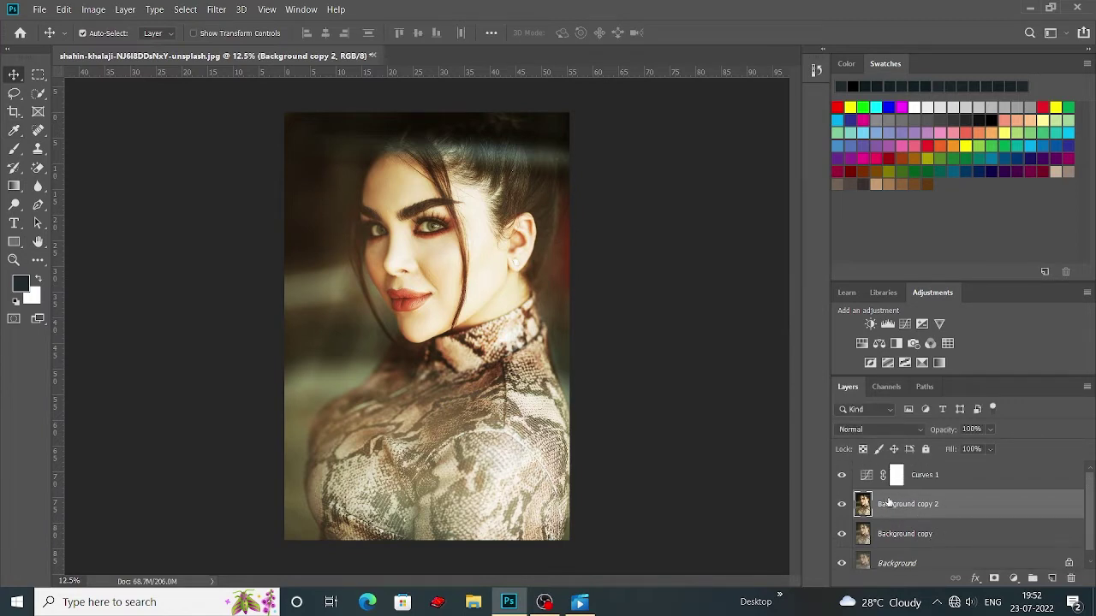
- Merge the layers from Curves 1 to Background copy into one, toggling it to compare
left_click(916, 535)
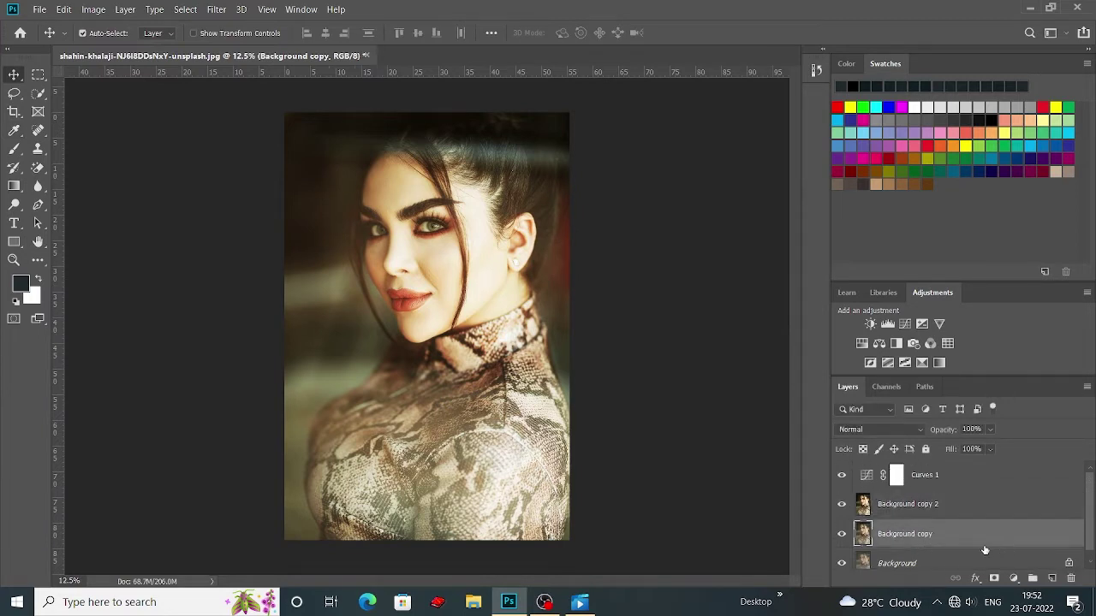
left_click(922, 478, "shift")
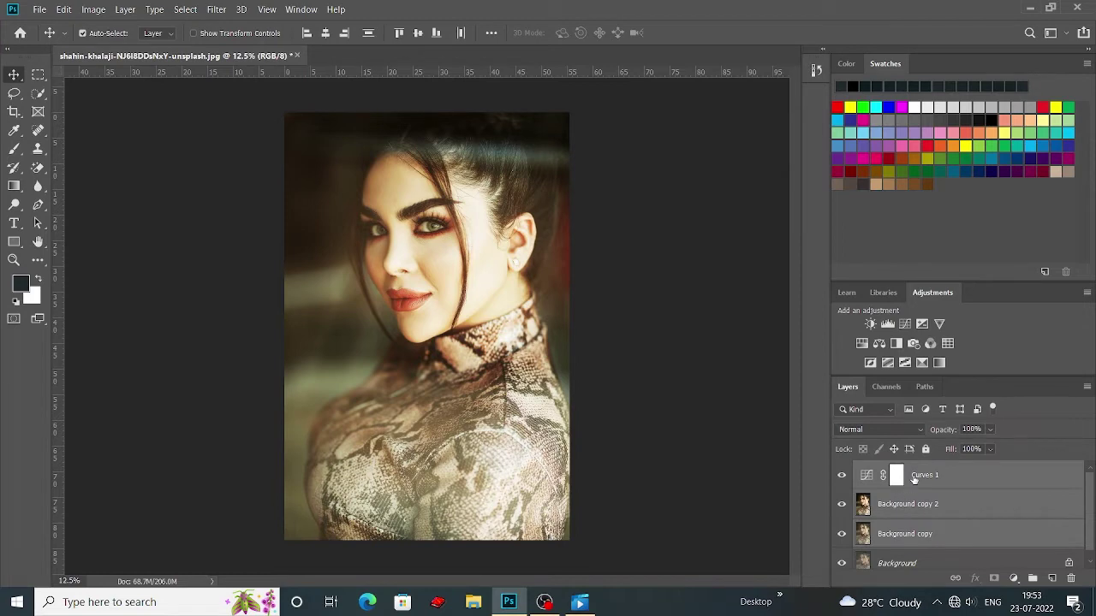
right_click(914, 480)
left_click(766, 409)
left_click(841, 475)
left_click(842, 475)
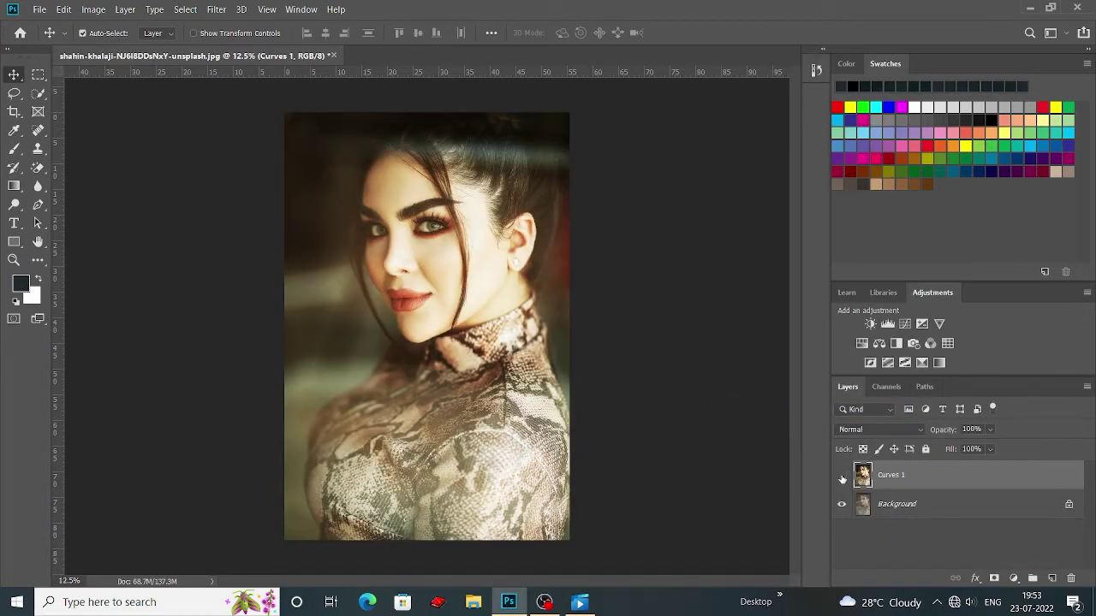
left_click(842, 476)
left_click(842, 477)
- Duplicate the merged Curves 1 layer as Curves 1 copy
right_click(917, 475)
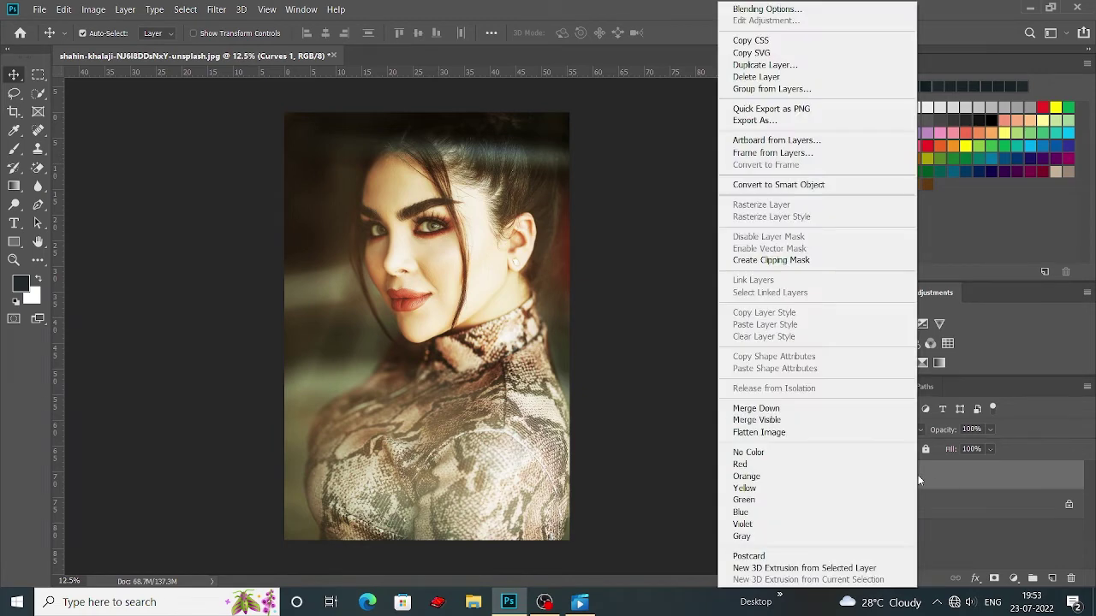
left_click(764, 65)
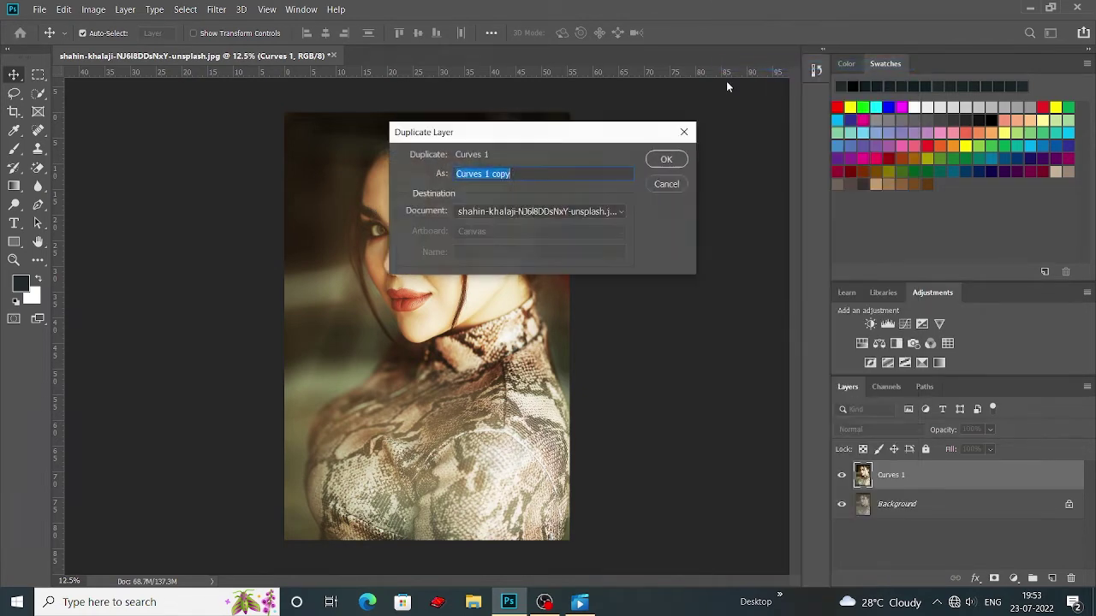
left_click(664, 160)
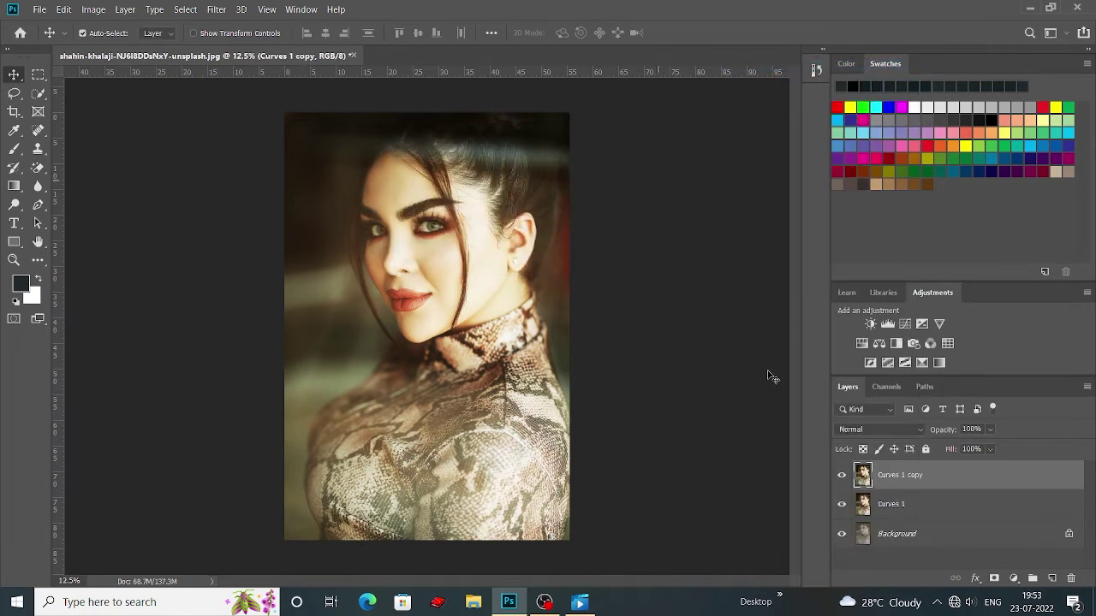
left_click(217, 10)
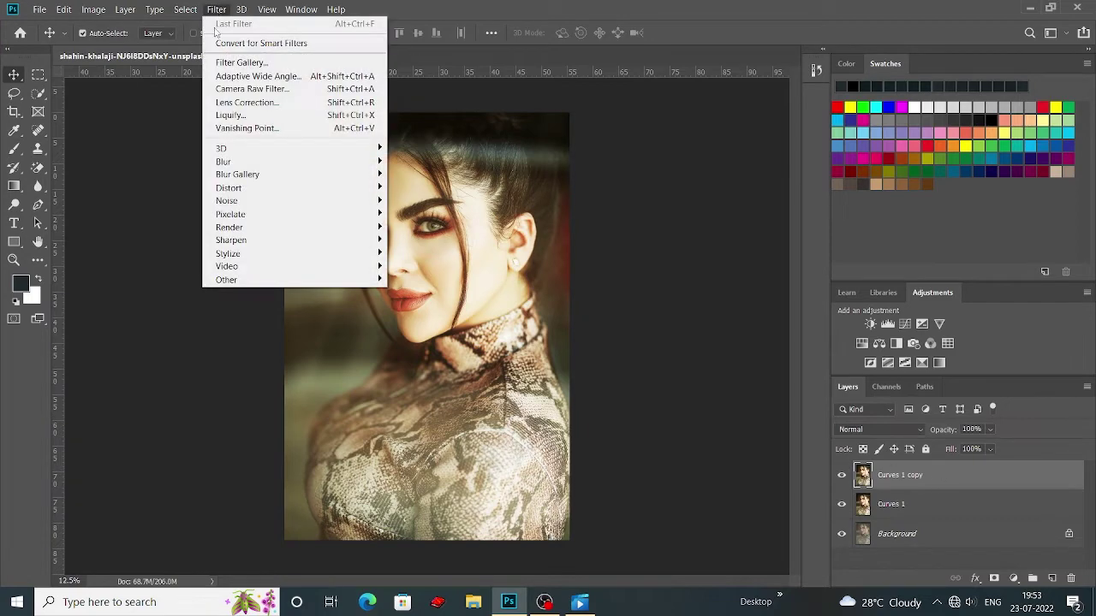
- Apply the Camera Raw Filter to the copy layer and set Temperature to -10
left_click(313, 90)
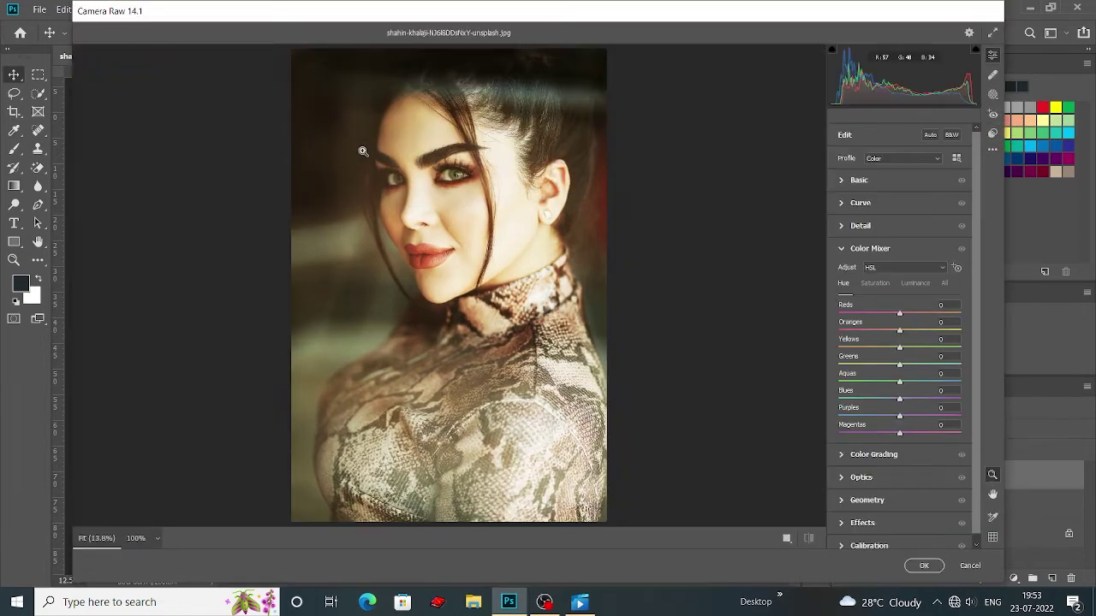
left_click_drag(303, 255, 518, 300)
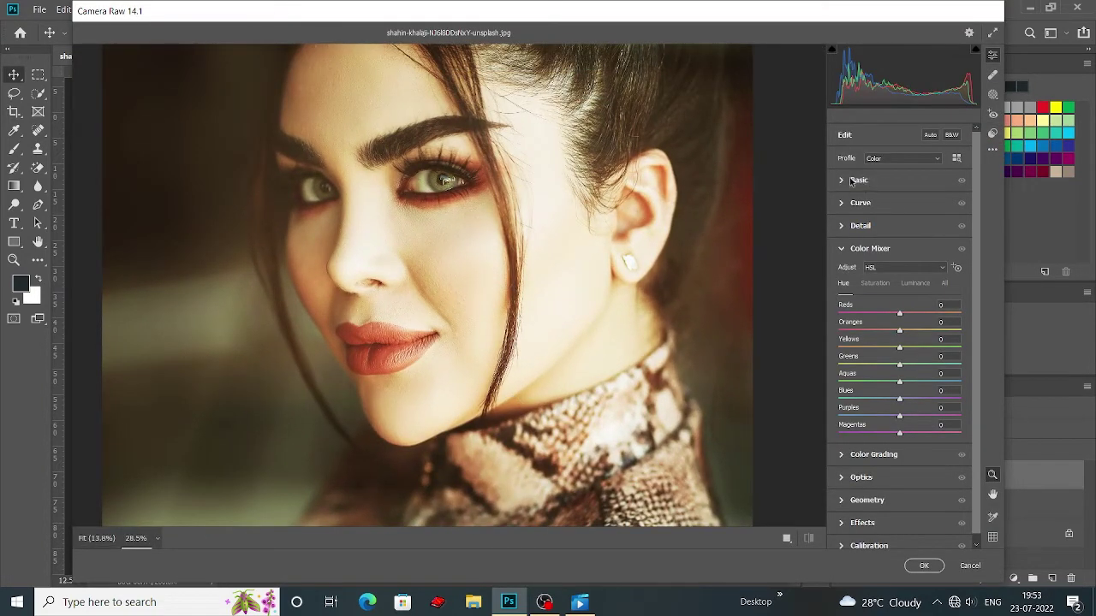
left_click(842, 180)
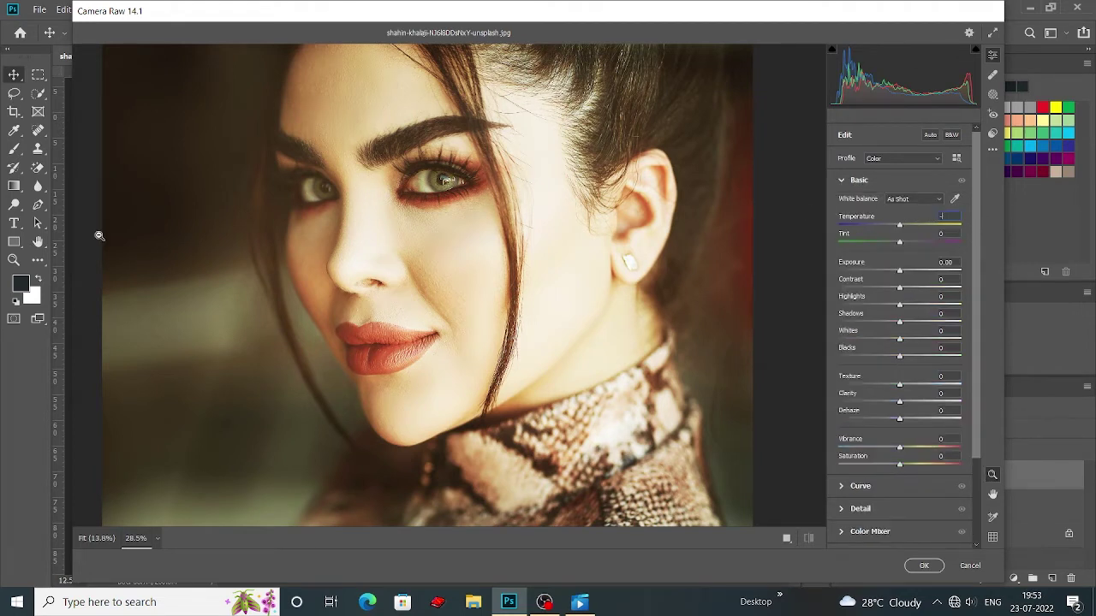
type("10")
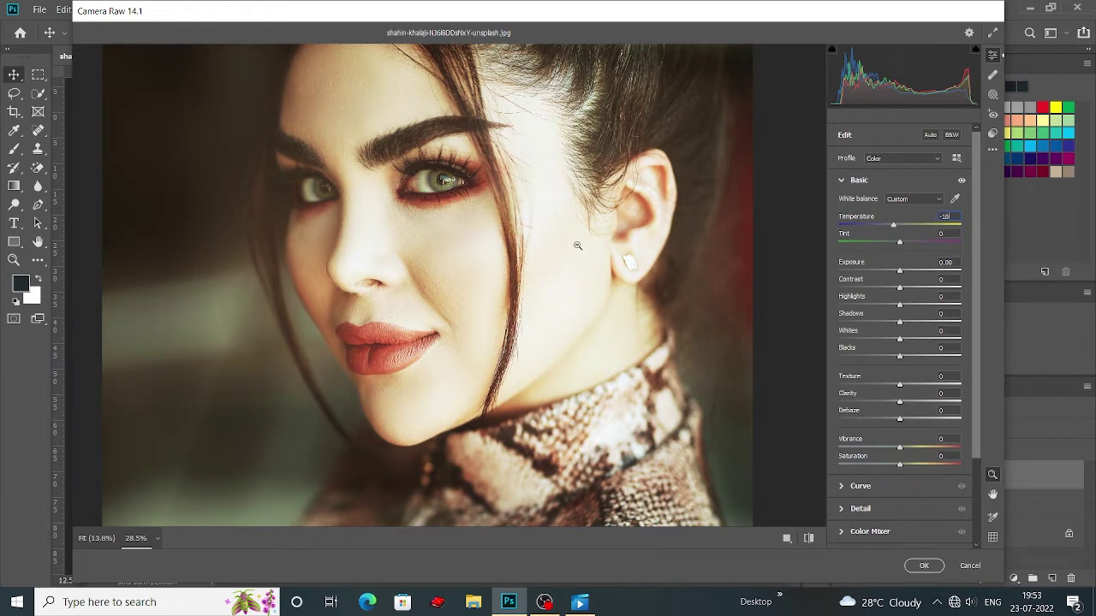
- Raise Contrast to +19 and lower Blacks to -27
scroll(514, 262, "down", 1)
scroll(545, 356, "down", 1)
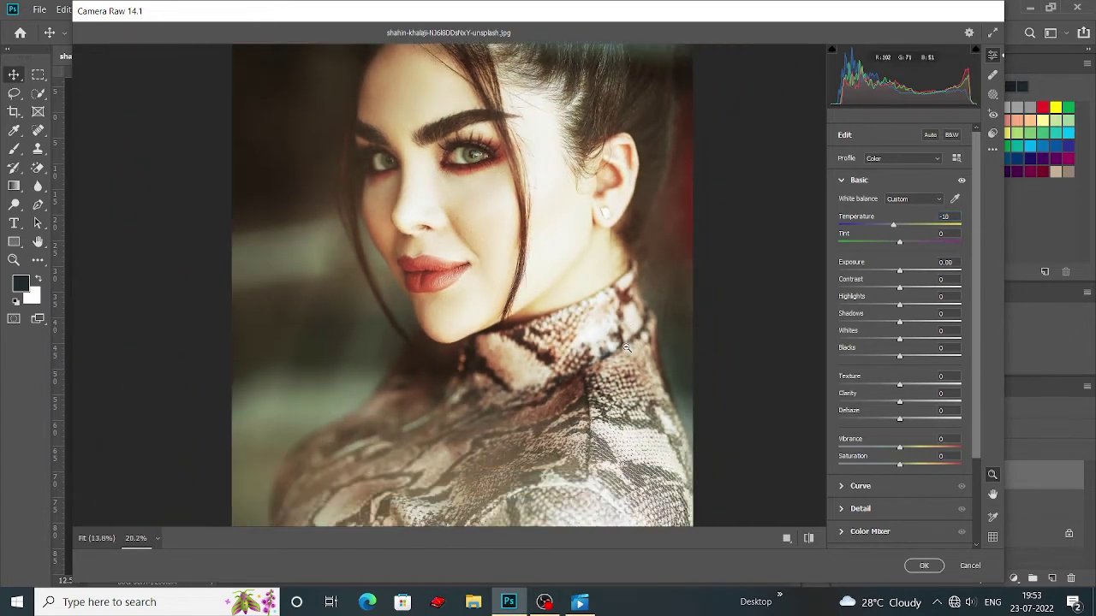
left_click_drag(899, 288, 910, 290)
scroll(579, 327, "down", 1)
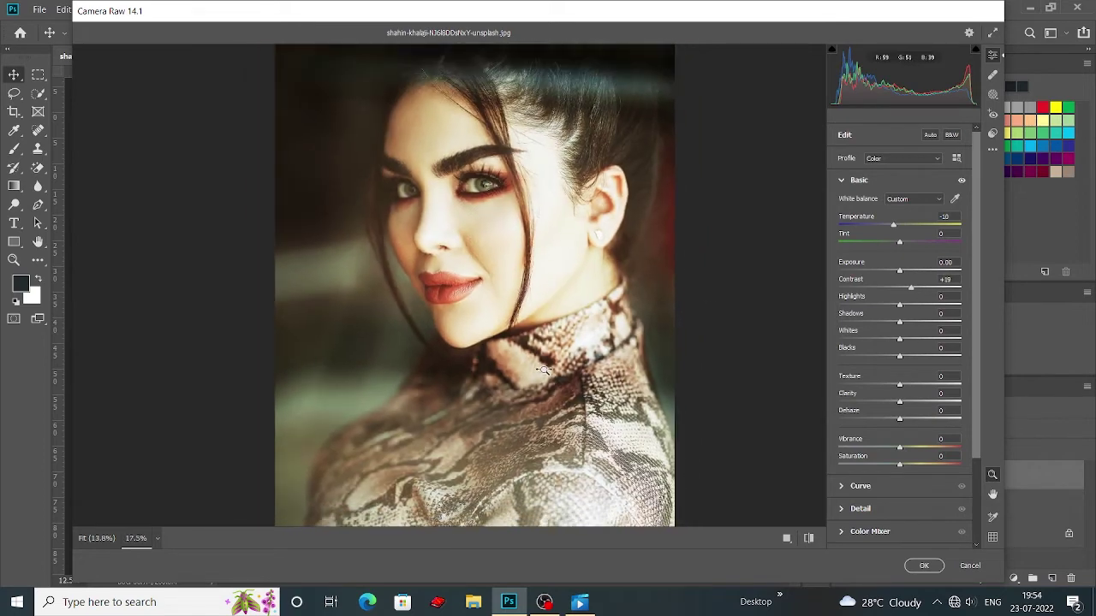
left_click_drag(900, 358, 882, 360)
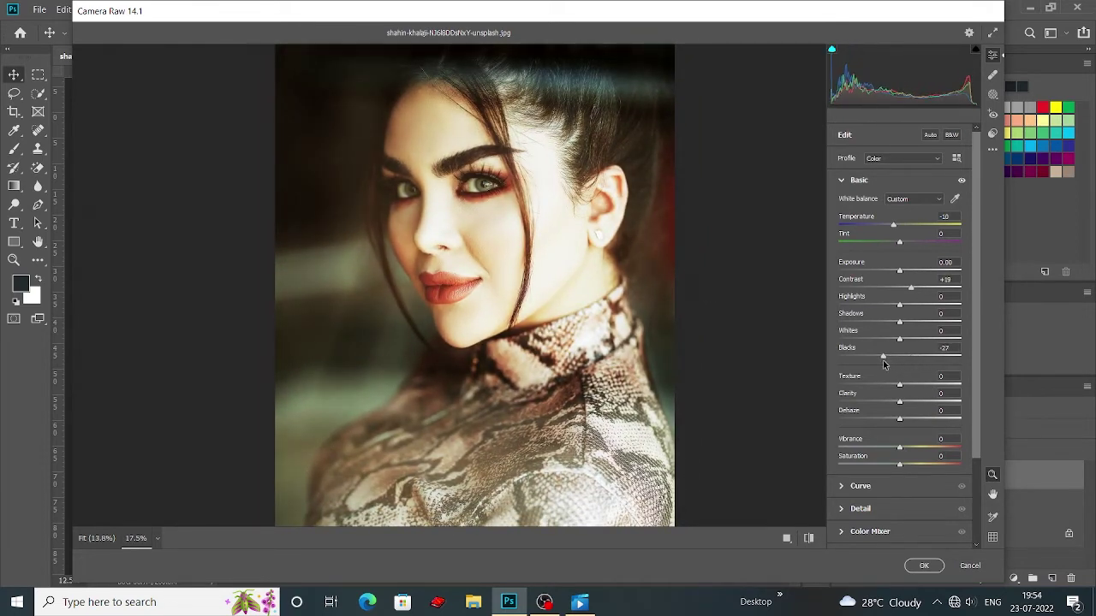
- Lift Shadows to +13 and pull Whites down to -36
scroll(539, 320, "up", 2)
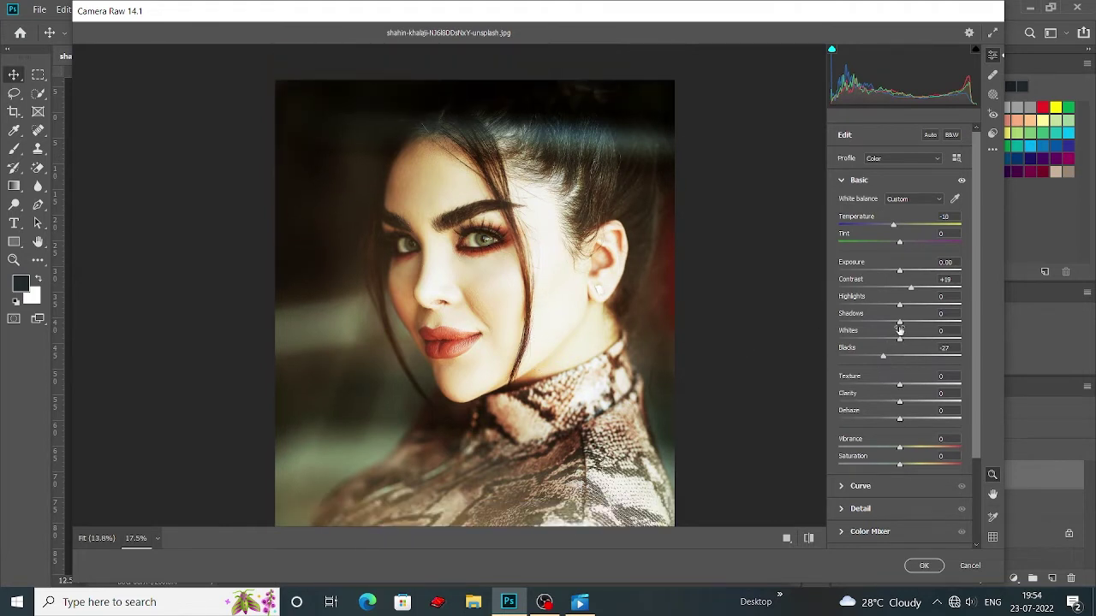
left_click_drag(899, 325, 907, 325)
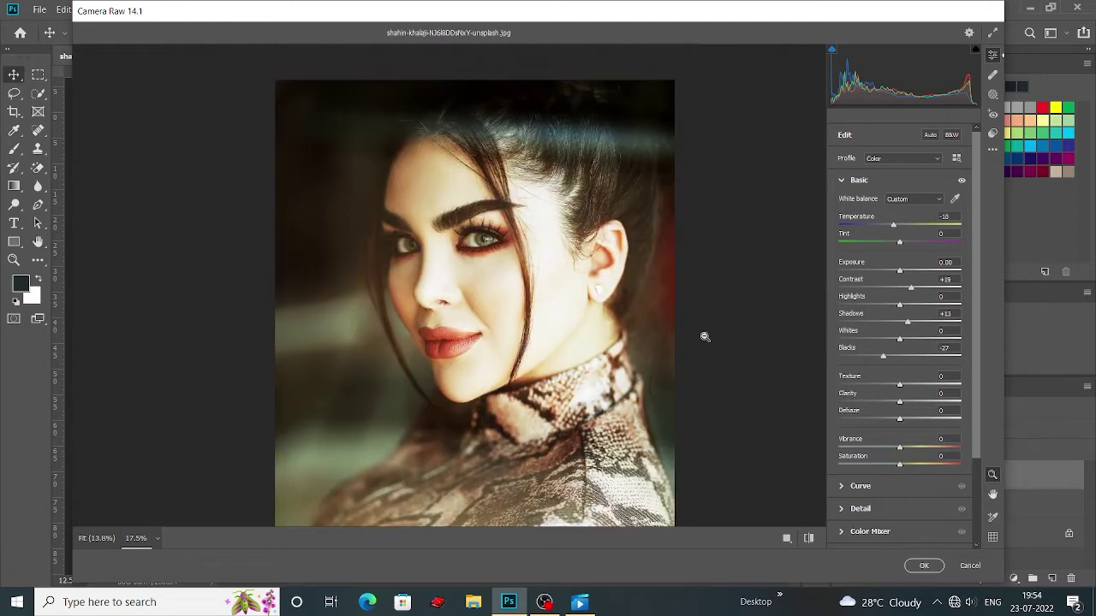
scroll(627, 366, "down", 1)
left_click_drag(899, 339, 876, 341)
scroll(554, 357, "down", 2)
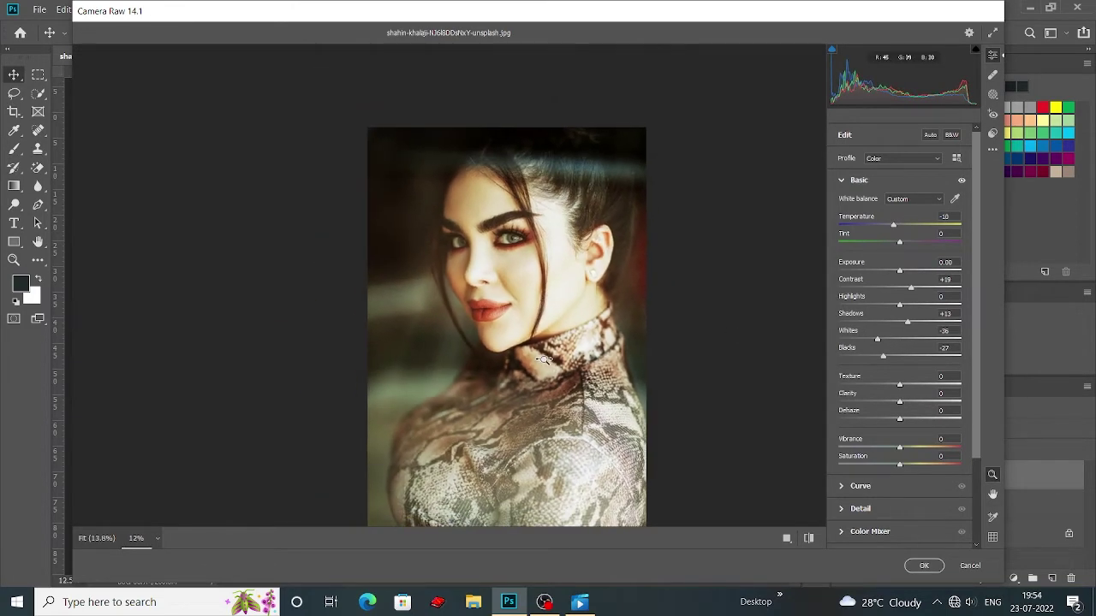
scroll(554, 358, "up", 1)
scroll(522, 347, "up", 4)
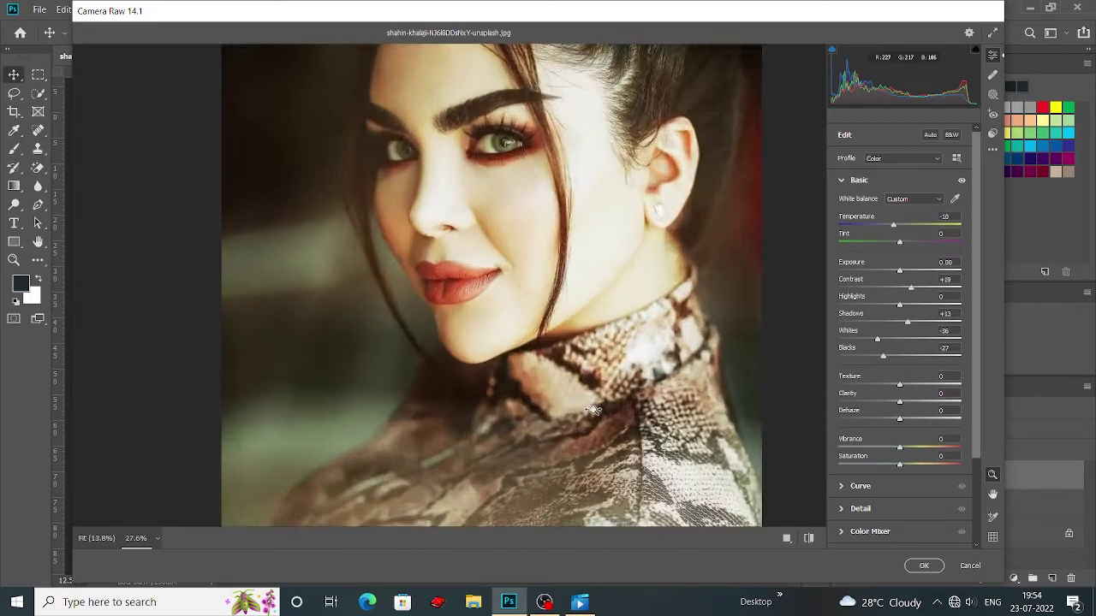
scroll(490, 337, "up", 3)
scroll(490, 337, "up", 1)
scroll(485, 322, "up", 5)
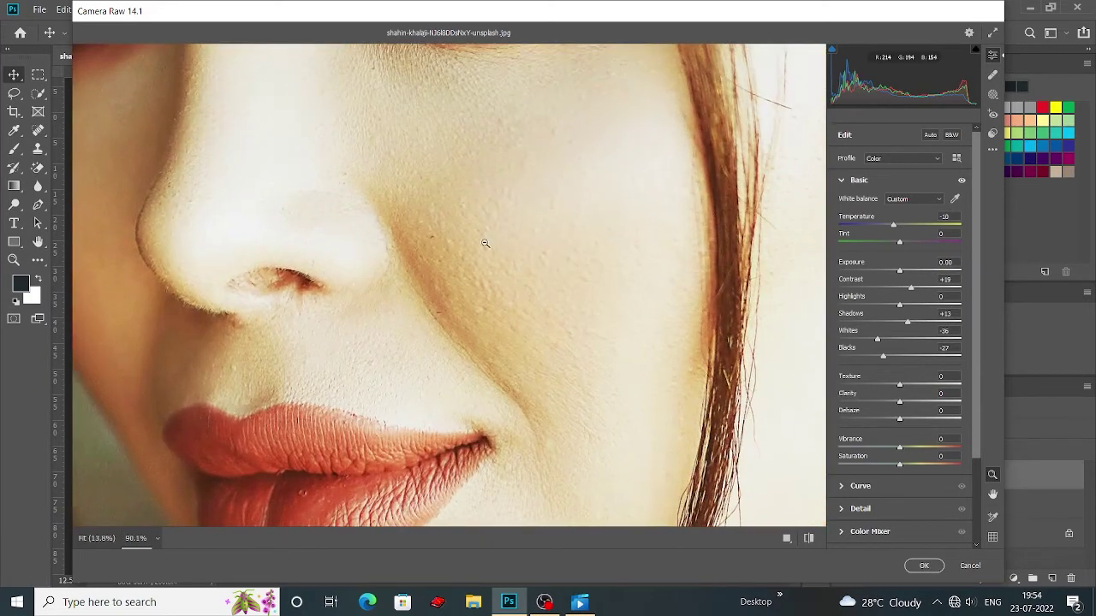
- Lower Texture to -64 and Clarity to -52, and raise Dehaze to +42
mouse_move(900, 385)
left_mouse_down()
mouse_move(859, 386)
mouse_move(865, 402)
left_mouse_up()
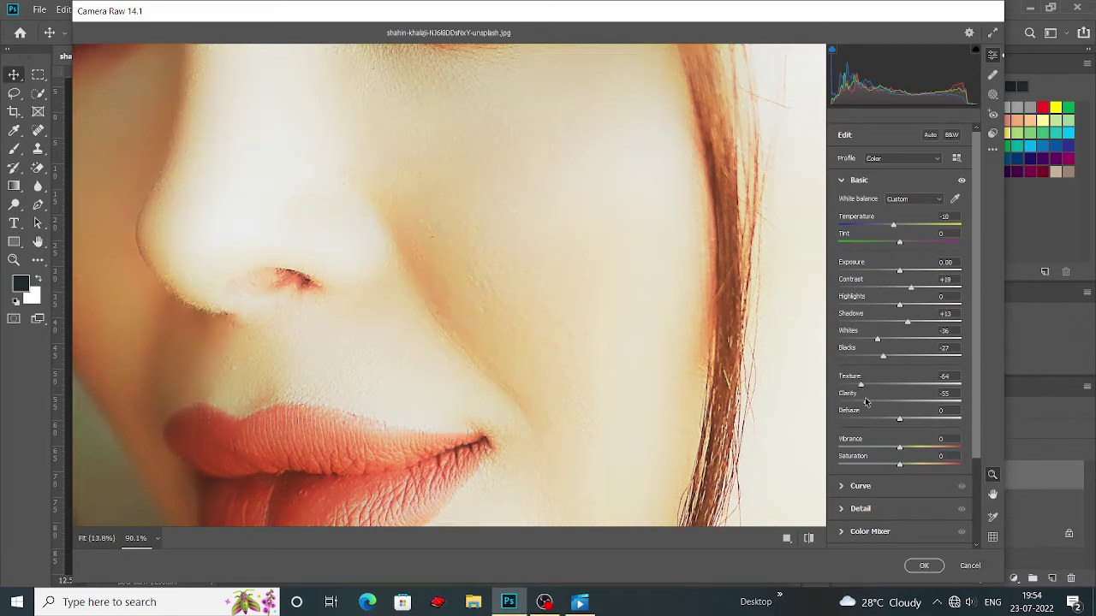
scroll(623, 330, "up", 5)
scroll(685, 385, "down", 2)
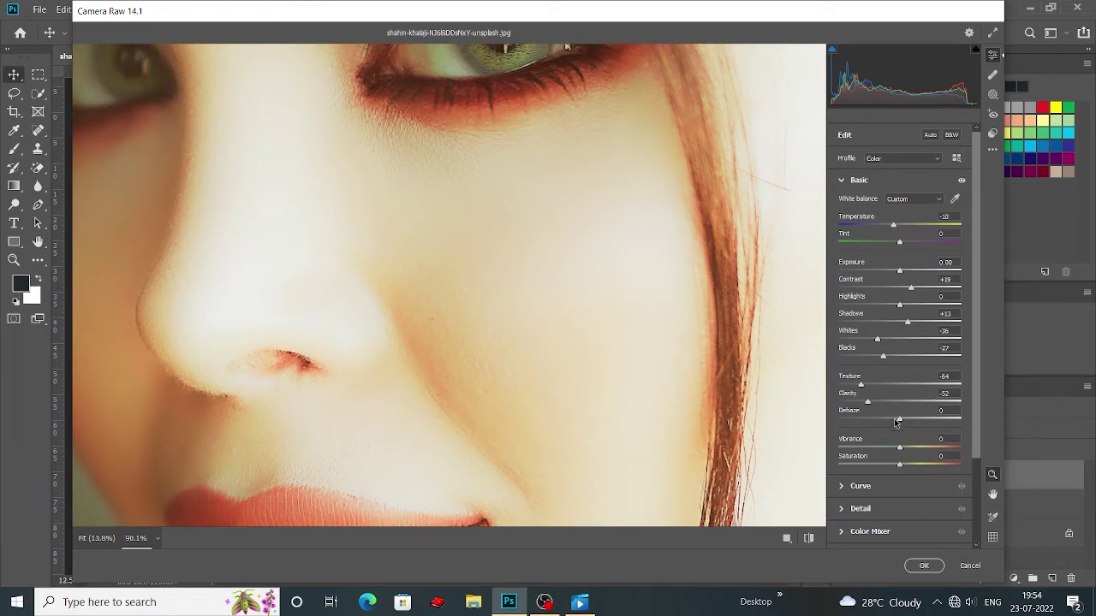
left_click_drag(898, 419, 926, 421)
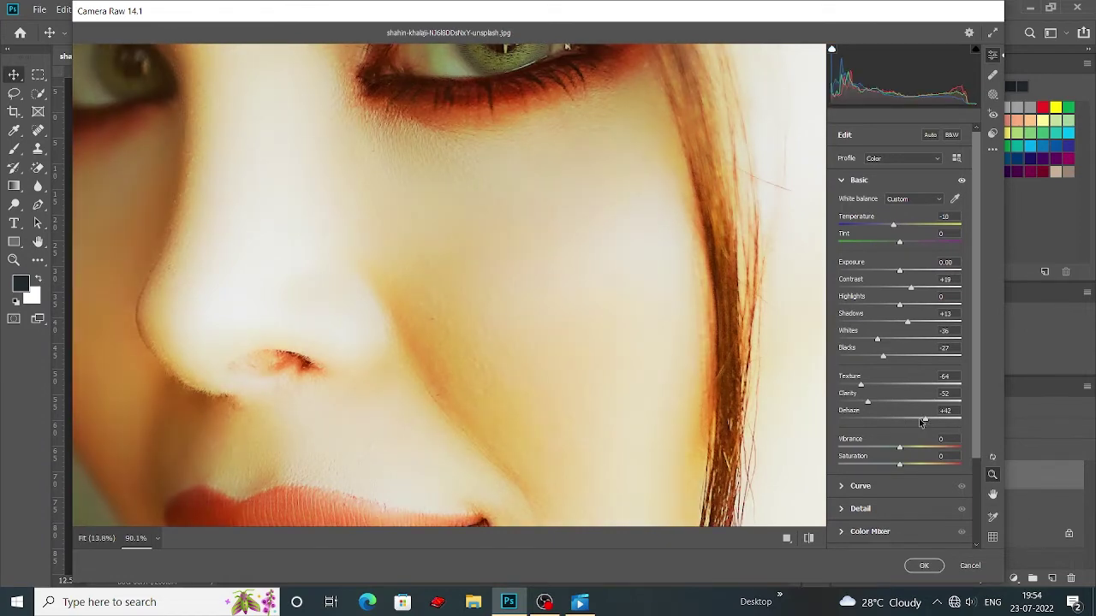
scroll(644, 387, "up", 5)
scroll(644, 387, "down", 5)
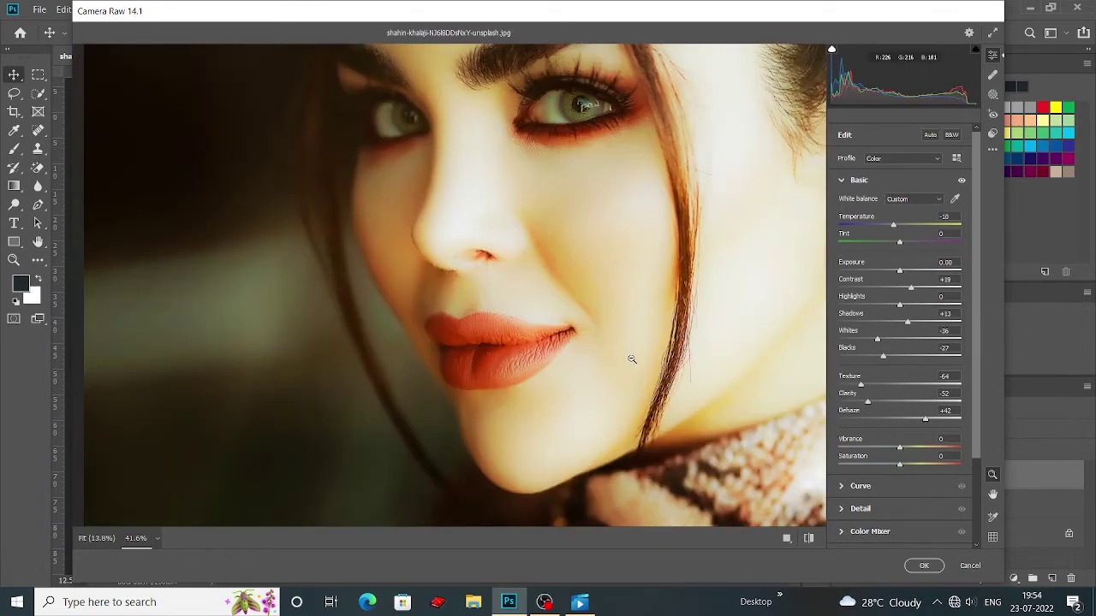
scroll(613, 357, "up", 1)
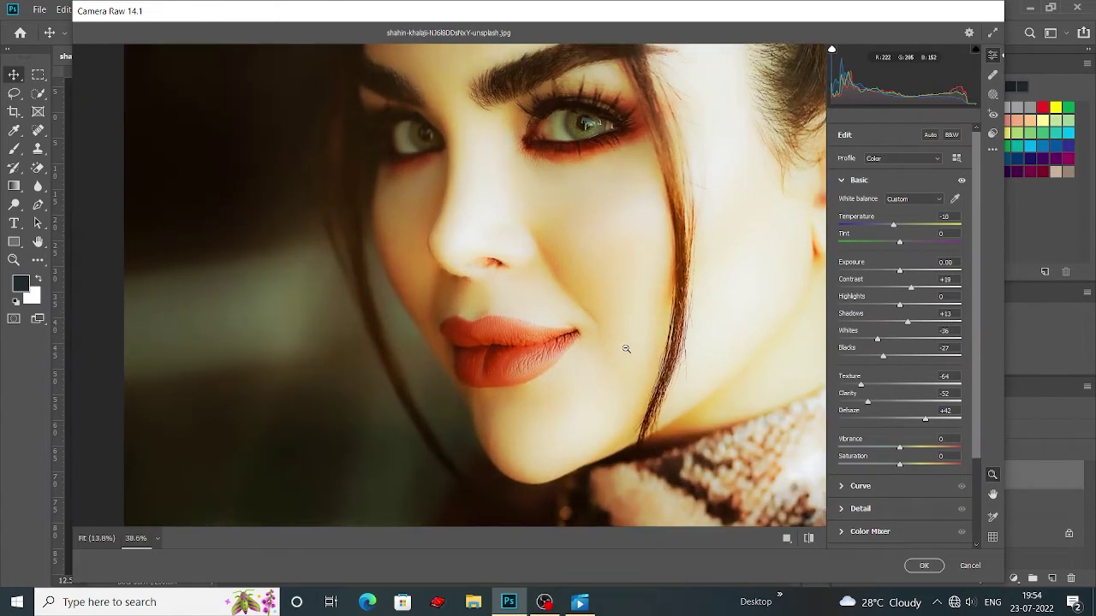
- In the Detail panel, set Sharpening 24, Noise Reduction 46 and Color Noise Reduction 31
left_click(846, 511)
scroll(642, 342, "up", 2)
scroll(701, 354, "up", 3)
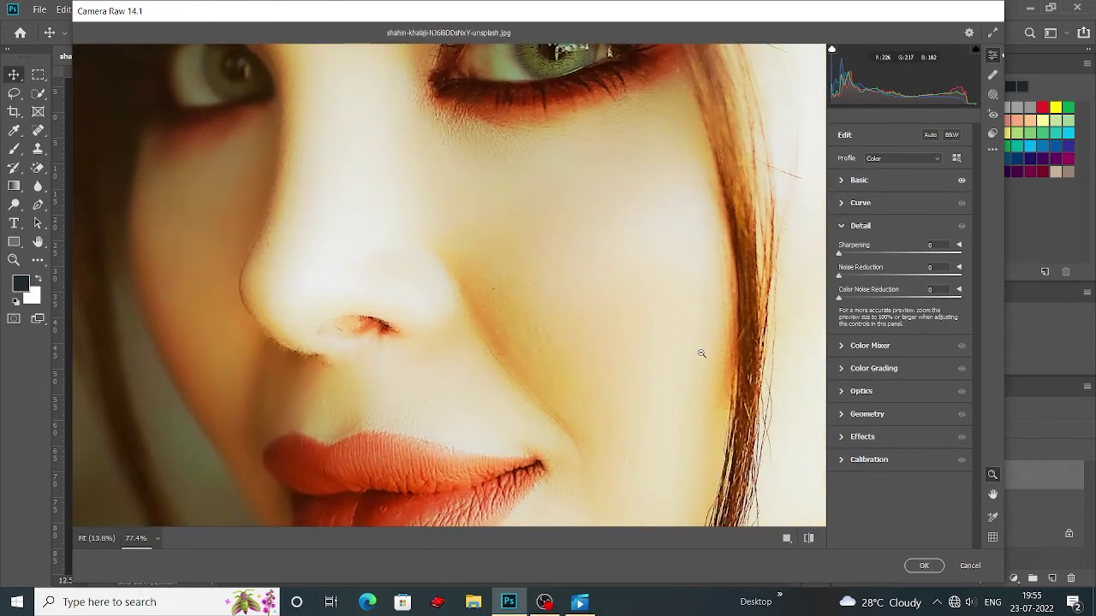
left_click_drag(839, 275, 871, 276)
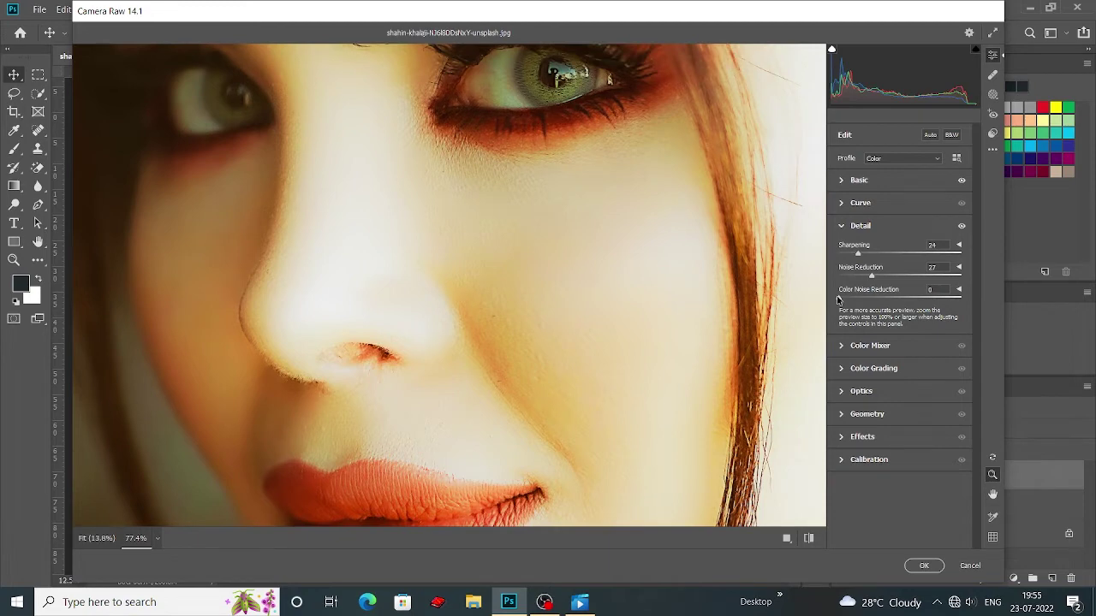
mouse_move(838, 297)
left_mouse_down()
mouse_move(876, 298)
mouse_move(894, 275)
left_mouse_up()
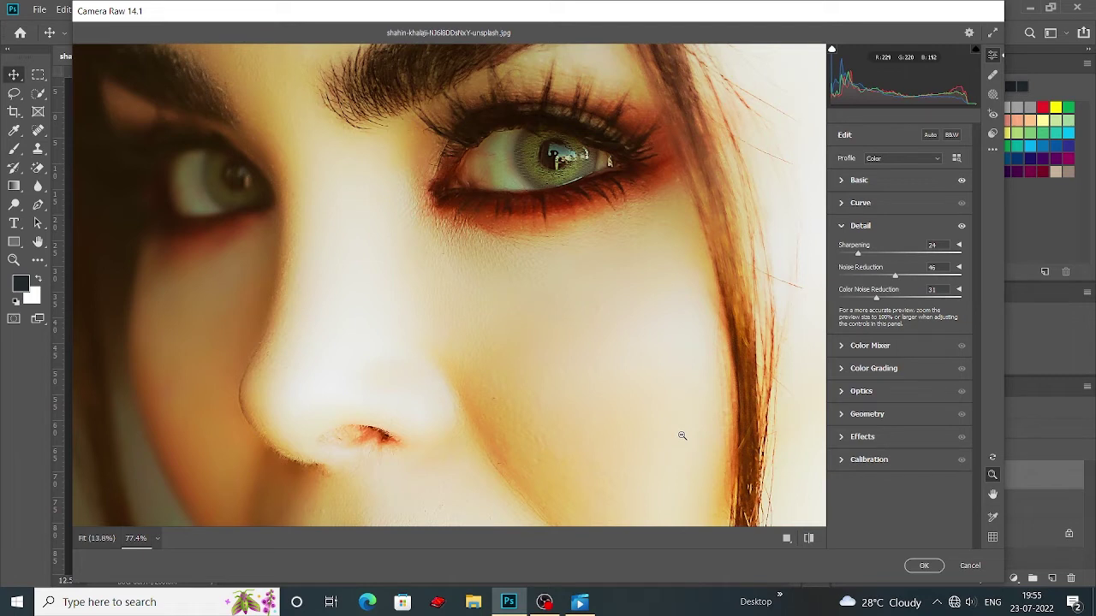
- In Color Mixer's Saturation tab, set Reds +36, Oranges -28 and Yellows -61
left_click(846, 345)
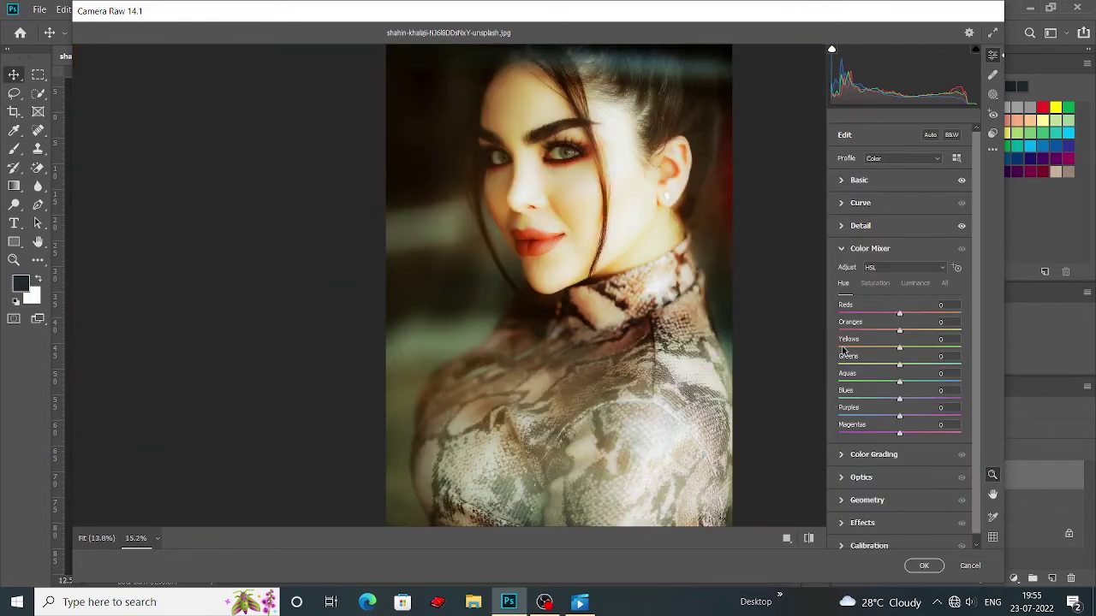
scroll(598, 340, "up", 2)
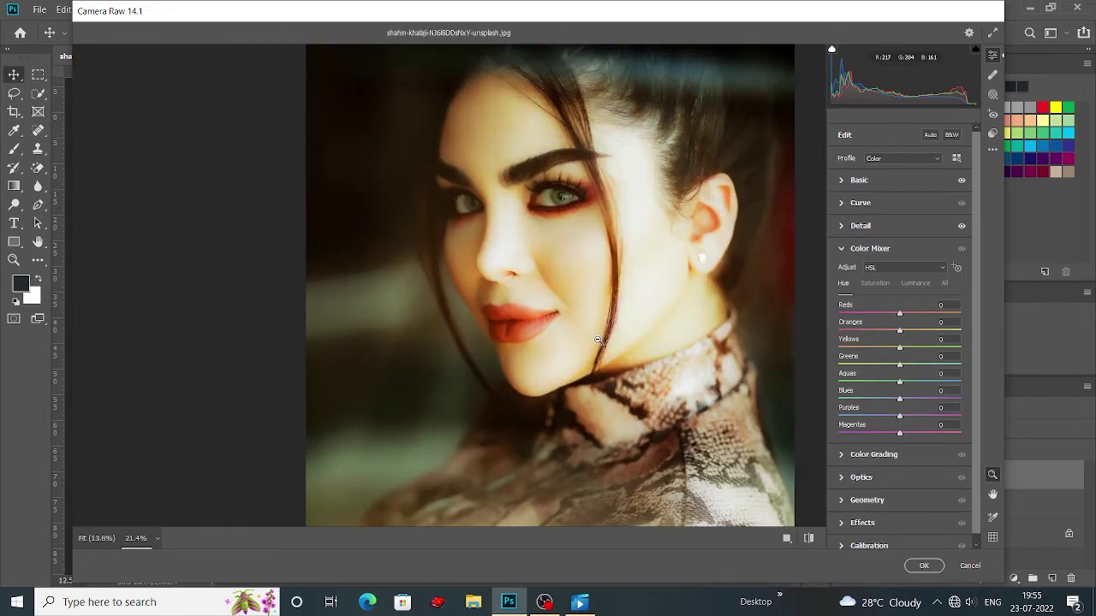
left_click(874, 283)
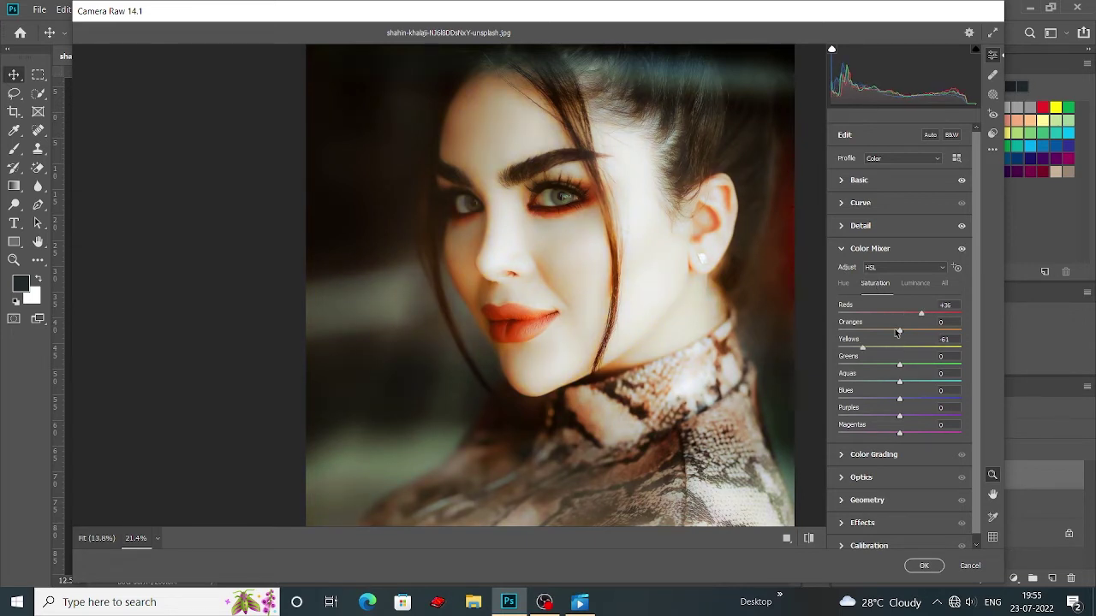
left_click_drag(897, 331, 883, 329)
scroll(624, 376, "down", 3)
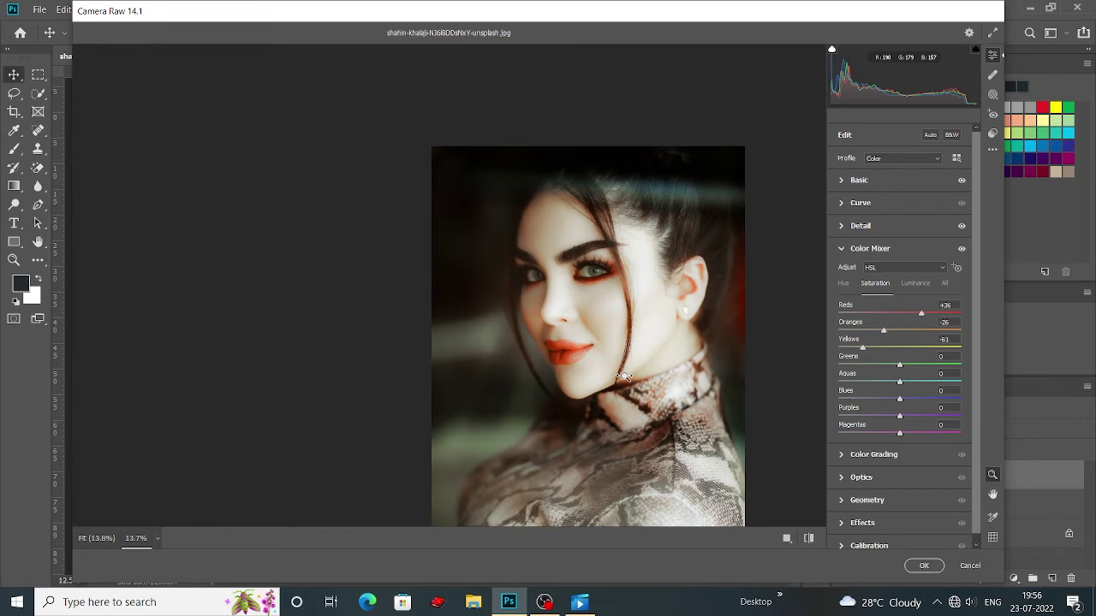
- Apply the Camera Raw edits and compare before/after, leaving Curves 1 hidden
key("Return")
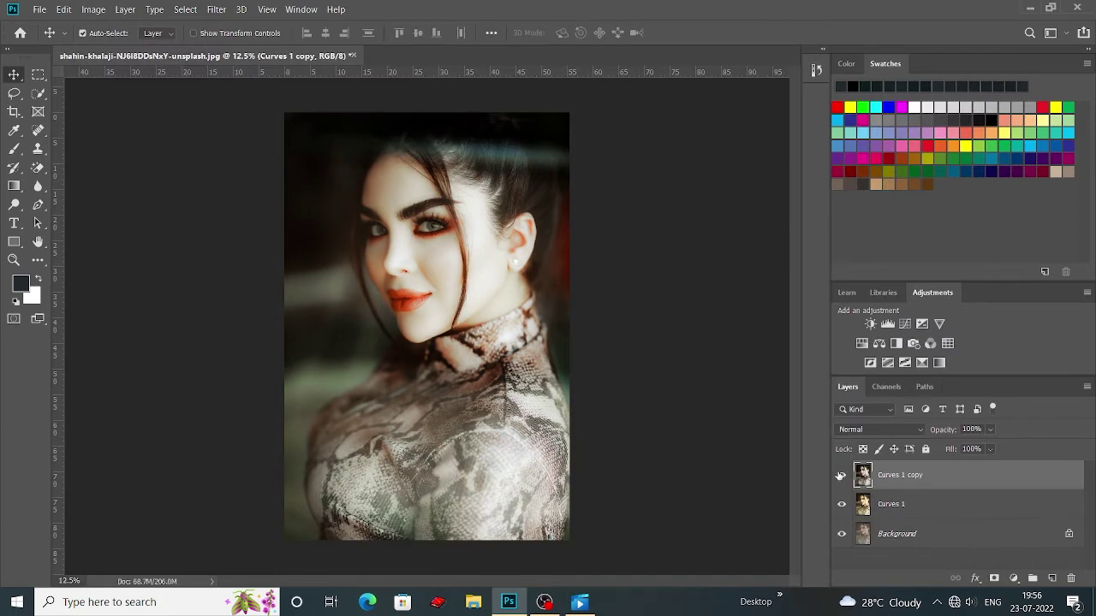
left_click(840, 475)
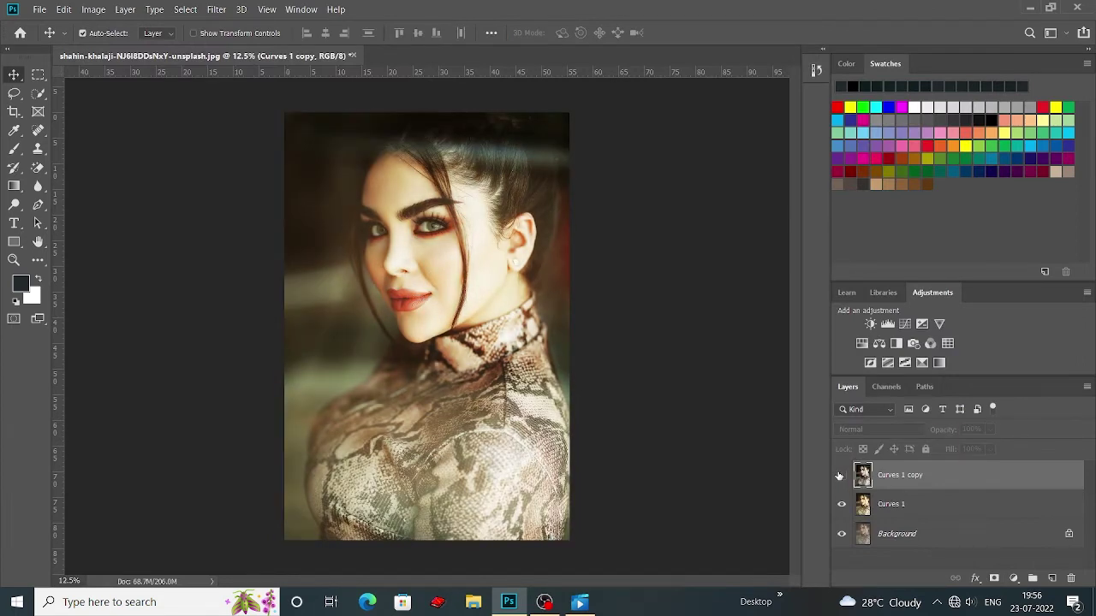
left_click(840, 476)
left_click(840, 476)
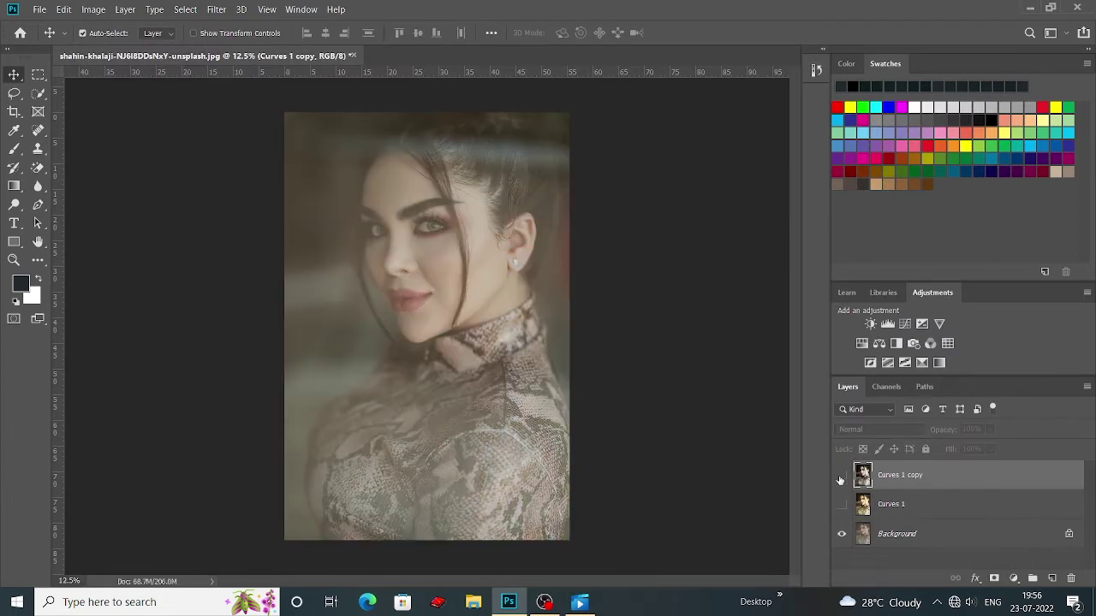
left_click(840, 476)
left_click(840, 476)
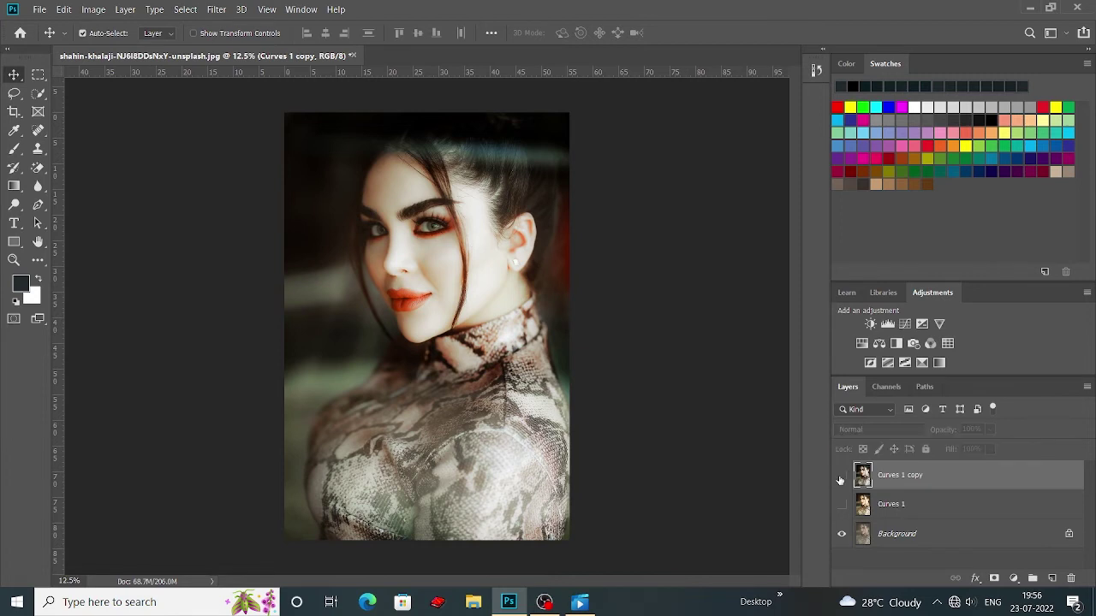
left_click(839, 476)
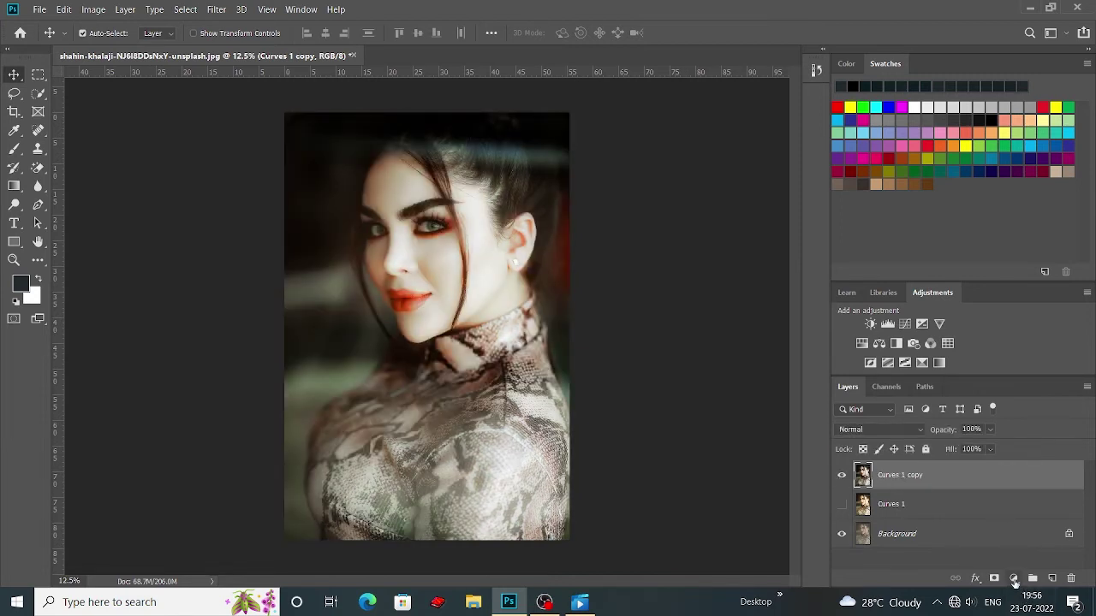
- Add a Curves 2 layer with slightly lowered midtones and the white point pulled in
left_click(1014, 579)
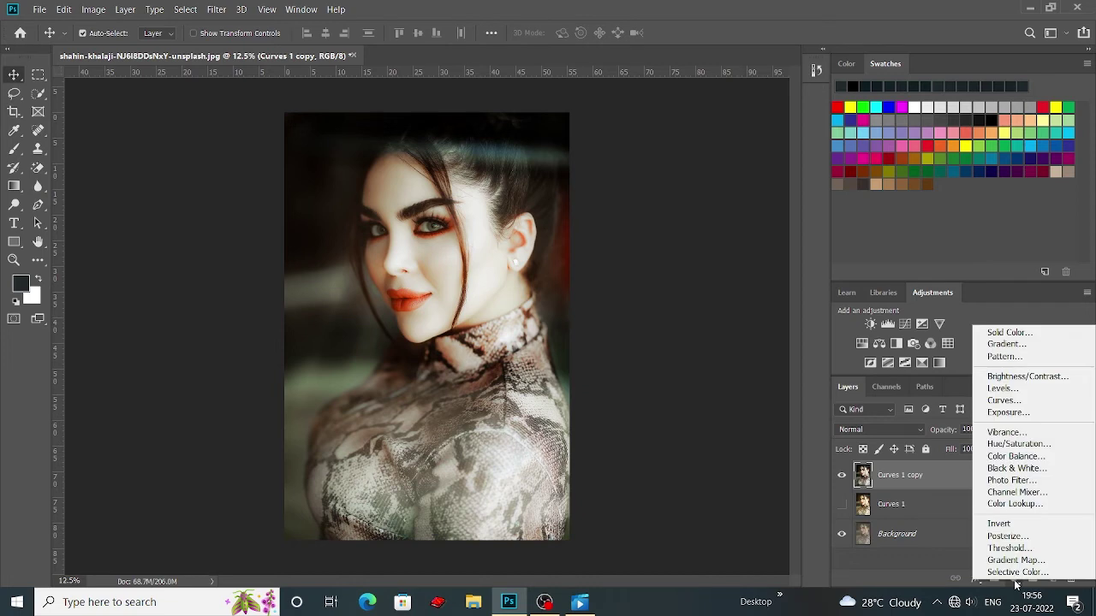
left_click(1010, 400)
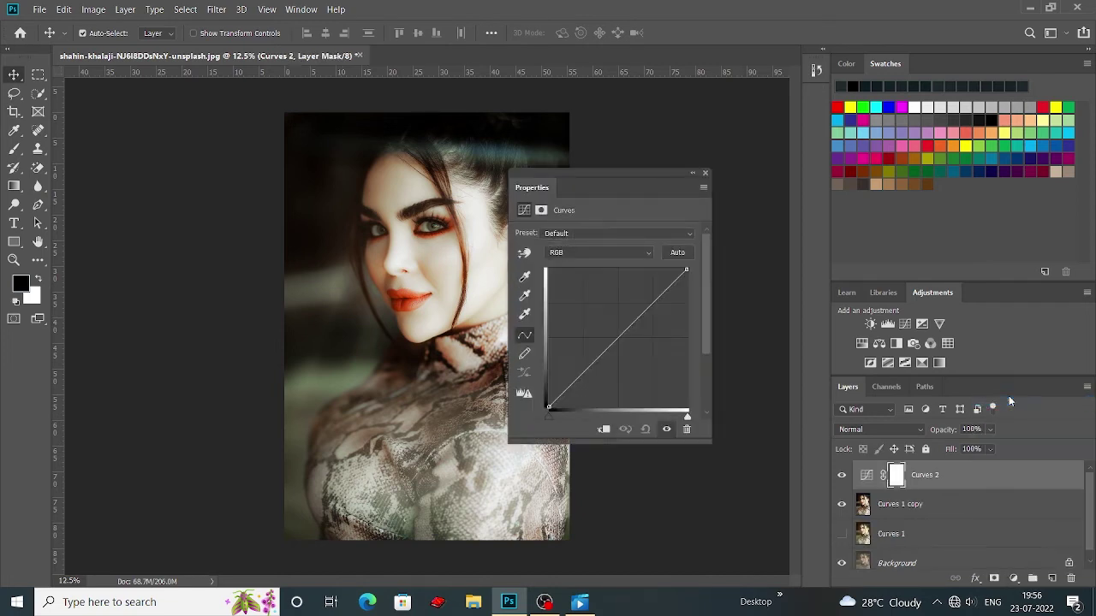
left_click_drag(572, 173, 630, 213)
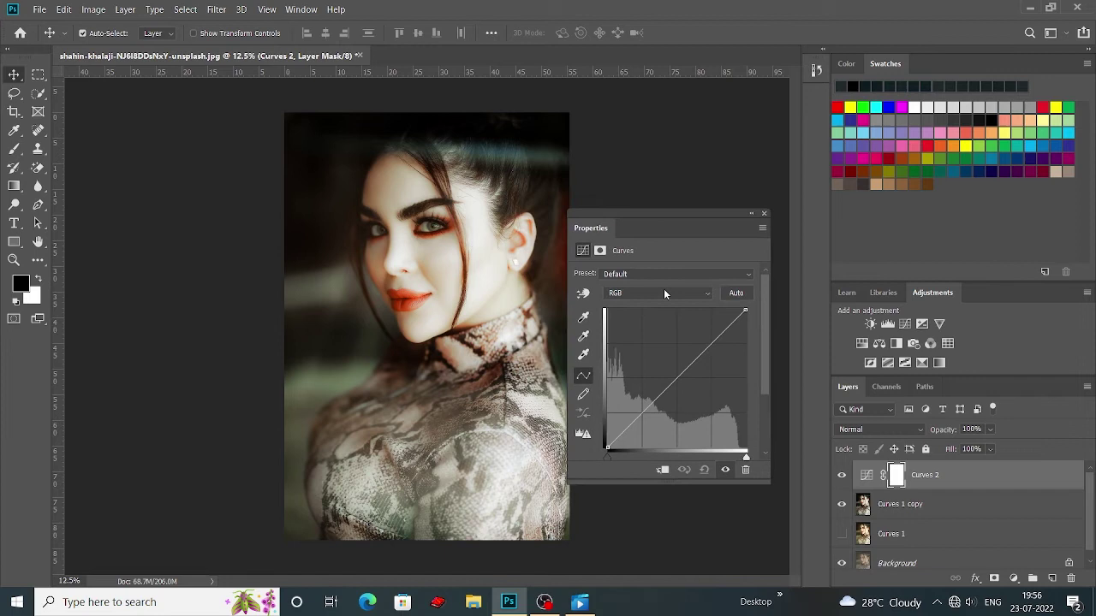
left_click(685, 370)
left_click_drag(685, 371, 684, 372)
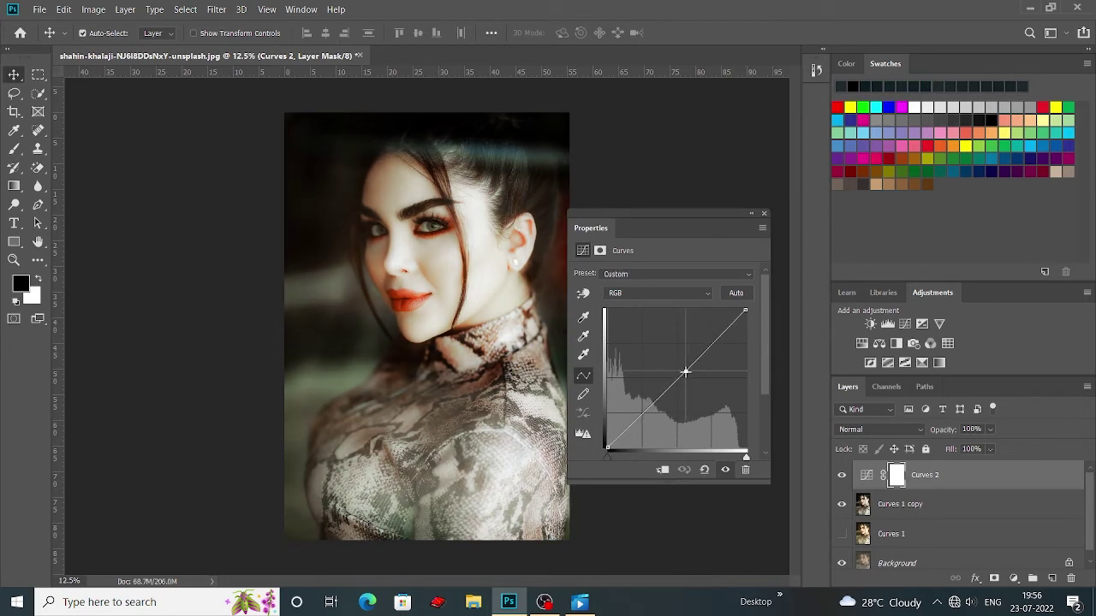
left_click_drag(627, 218, 652, 220)
mouse_move(771, 455)
left_mouse_down()
mouse_move(755, 458)
mouse_move(771, 455)
left_mouse_up()
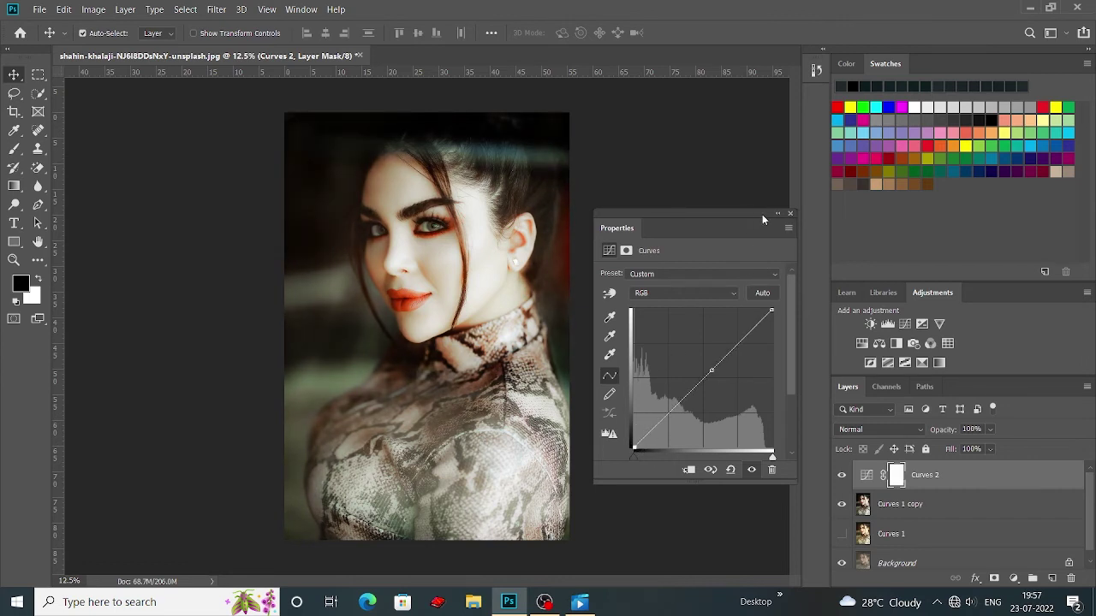
left_click(791, 215)
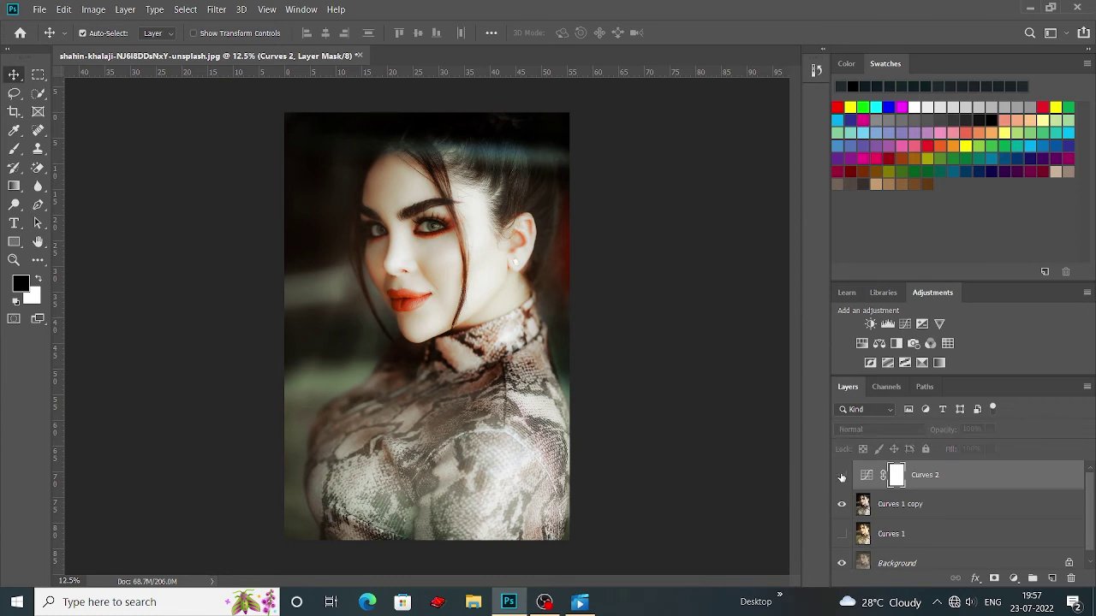
- Make Curves 1 visible again, select all three curves layers, and apply Merge Layers
scroll(907, 508, "down", 1)
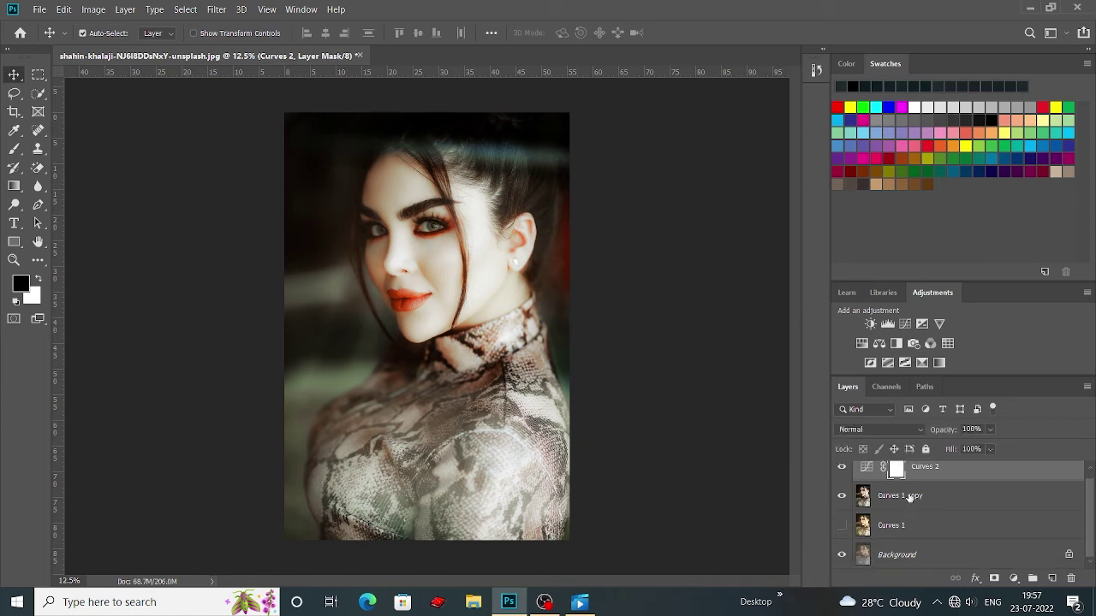
left_click(842, 524)
left_click(877, 529)
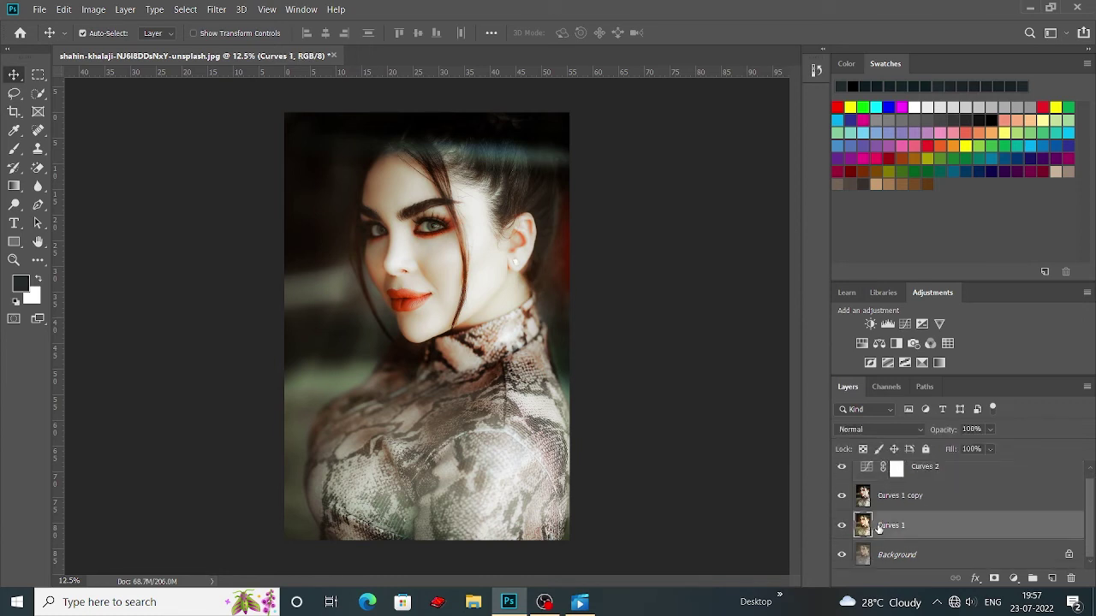
left_click(895, 469, "shift")
left_click(926, 469, "shift")
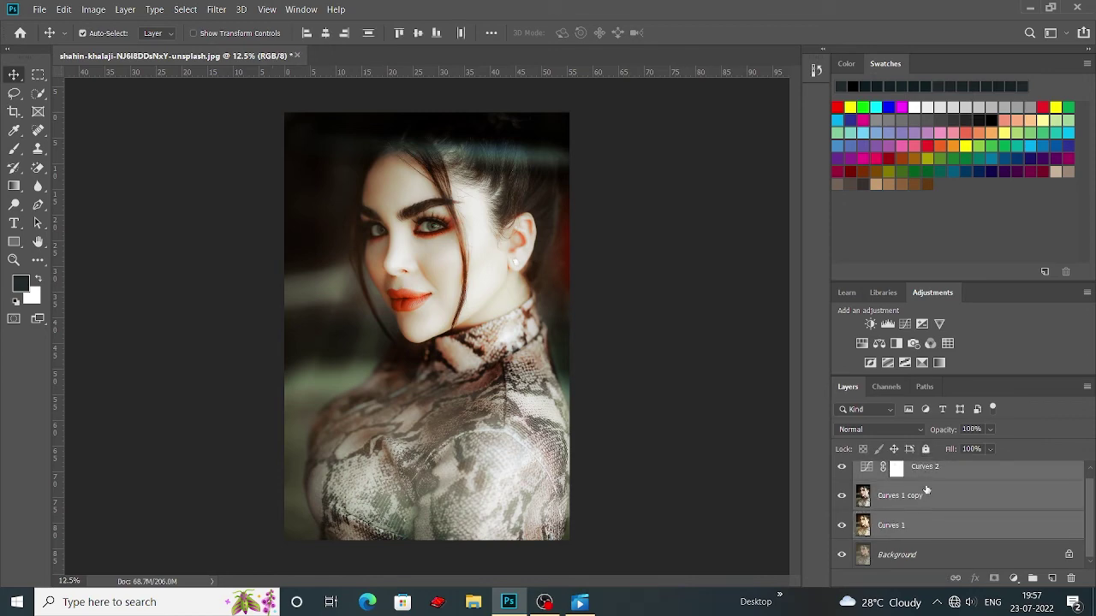
right_click(934, 472)
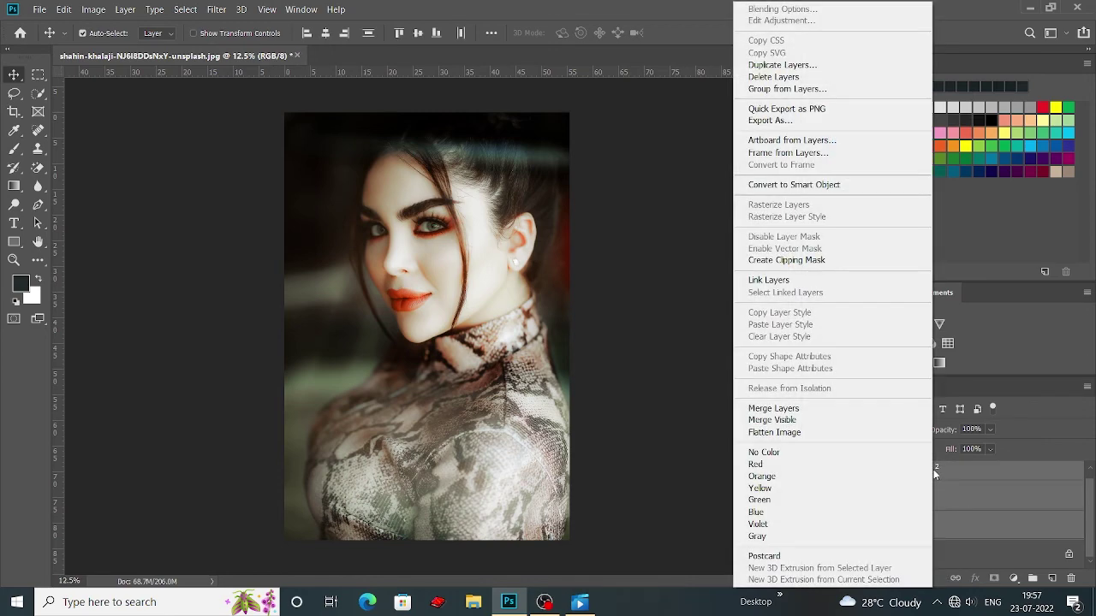
left_click(794, 410)
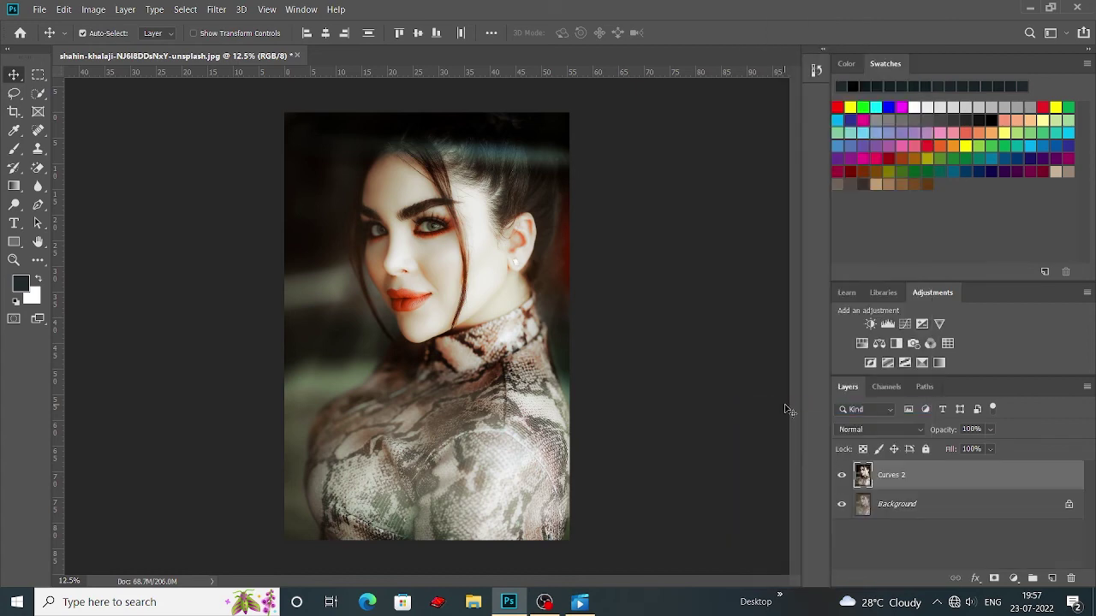
- Toggle the merged Curves 2 layer off and on three times to compare before and after
left_click(844, 477)
left_click(844, 477)
left_click(844, 476)
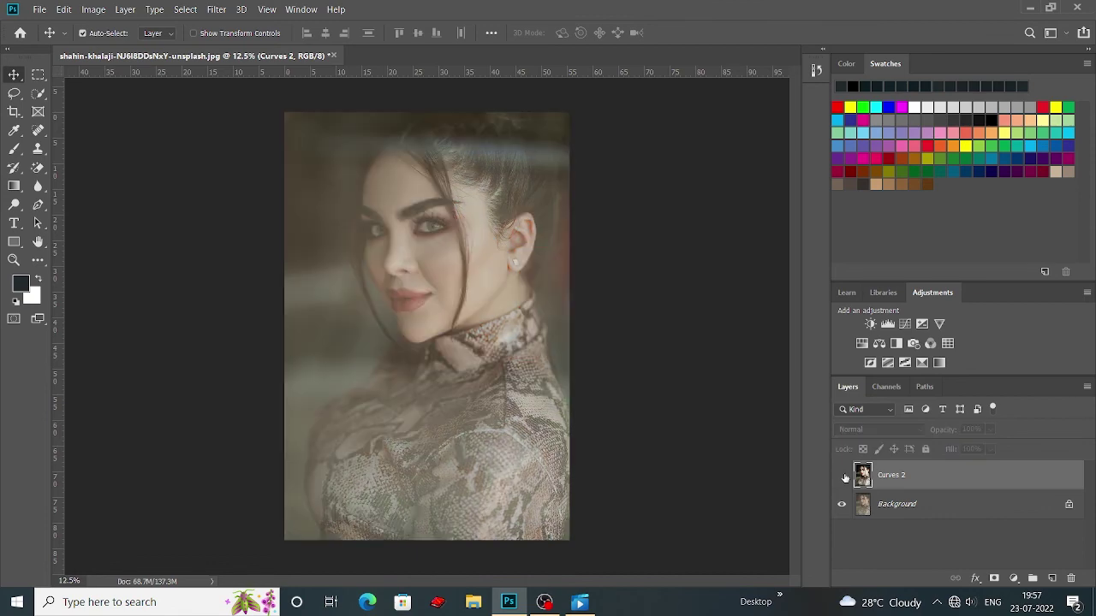
left_click(844, 477)
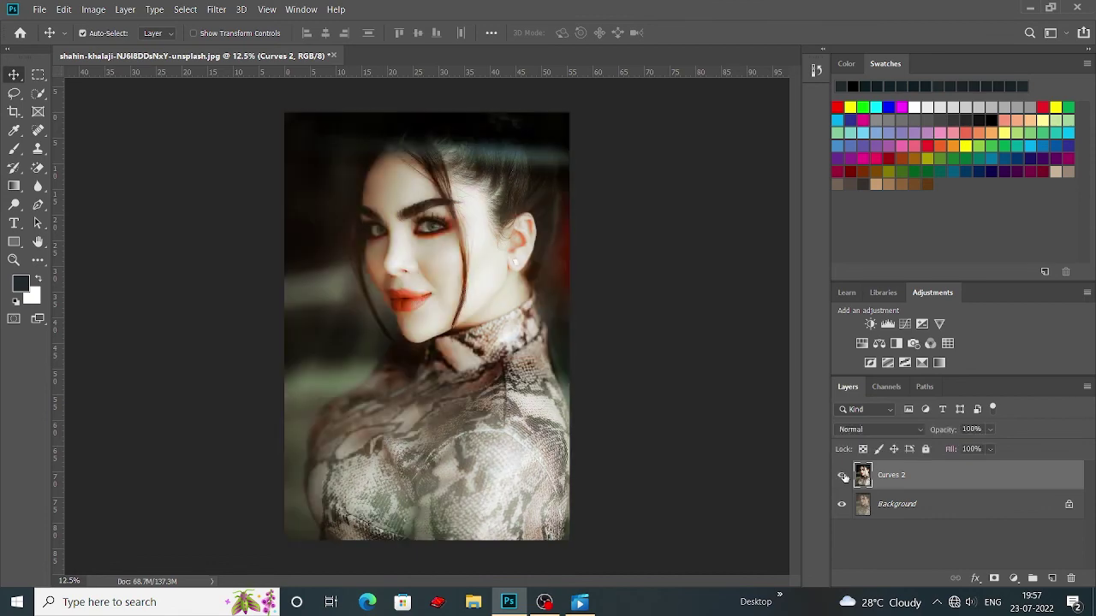
left_click(844, 476)
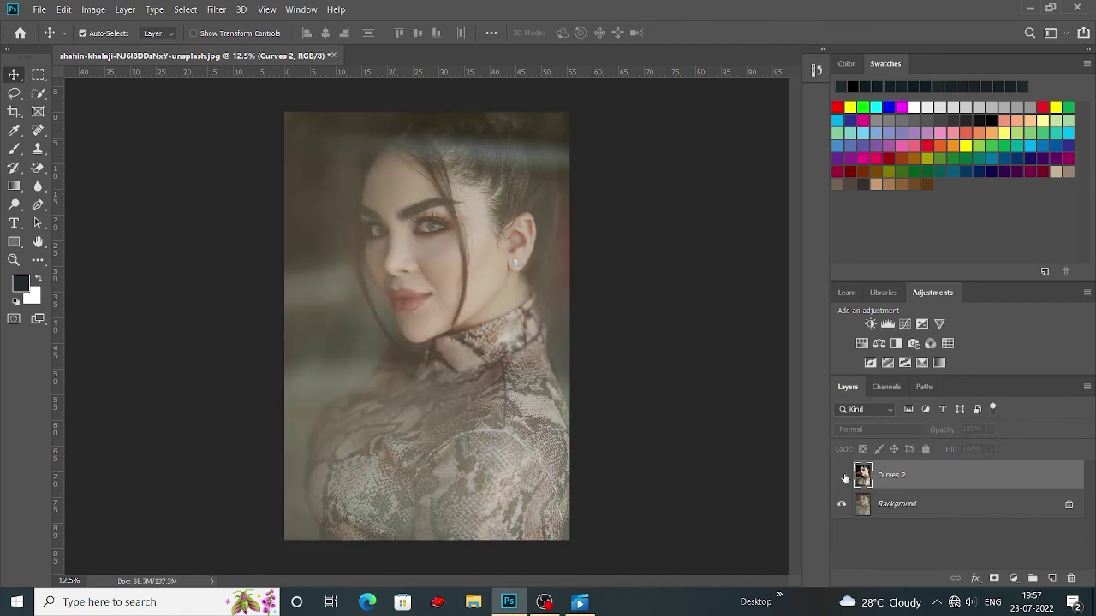
left_click(844, 477)
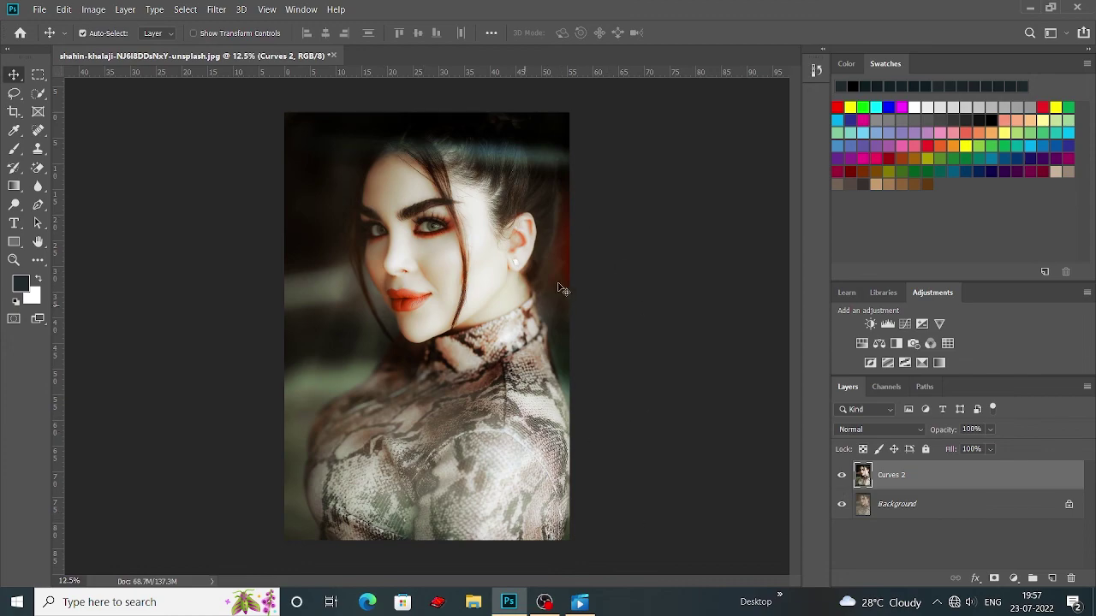